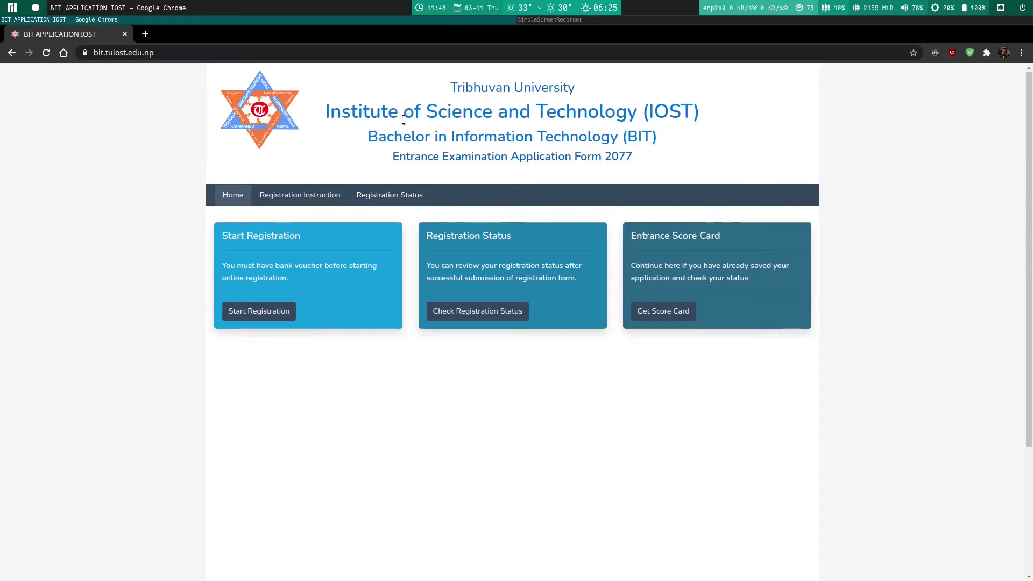
Step: Start a new registration and continue past the bank, registration, image and checklist pages
click(249, 309)
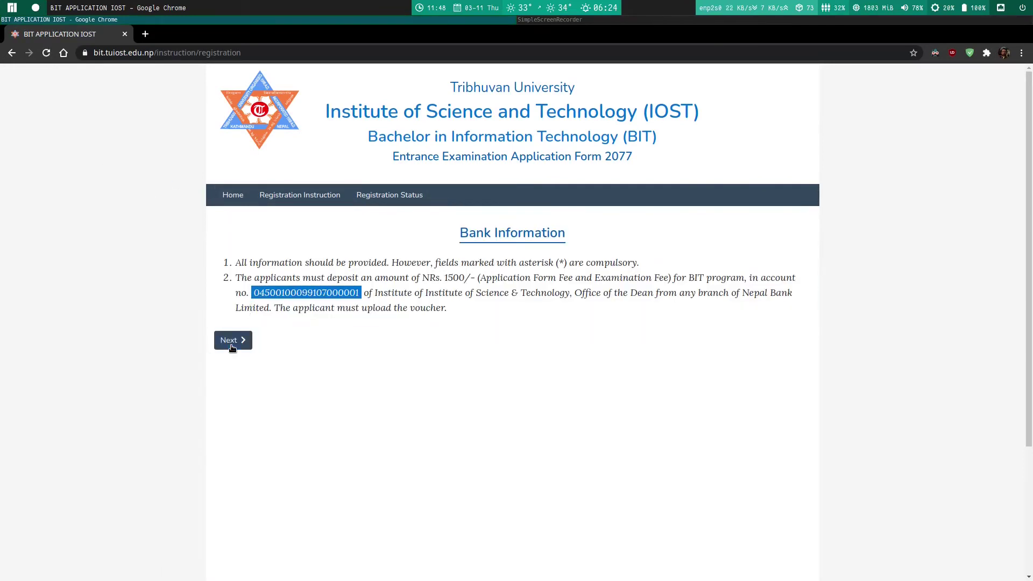
click(232, 347)
scroll(271, 371, down, 5)
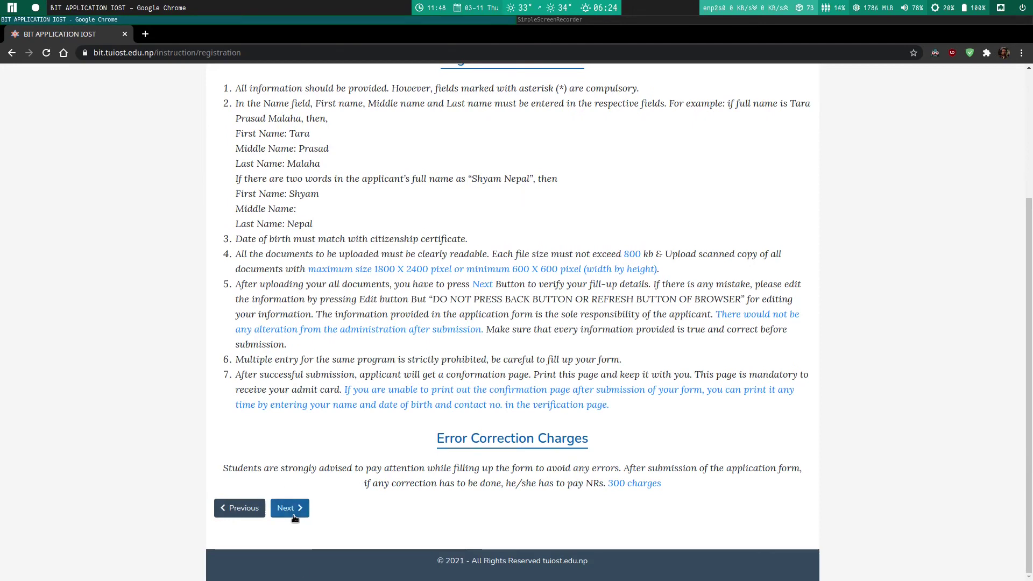
click(294, 510)
scroll(251, 401, up, 2)
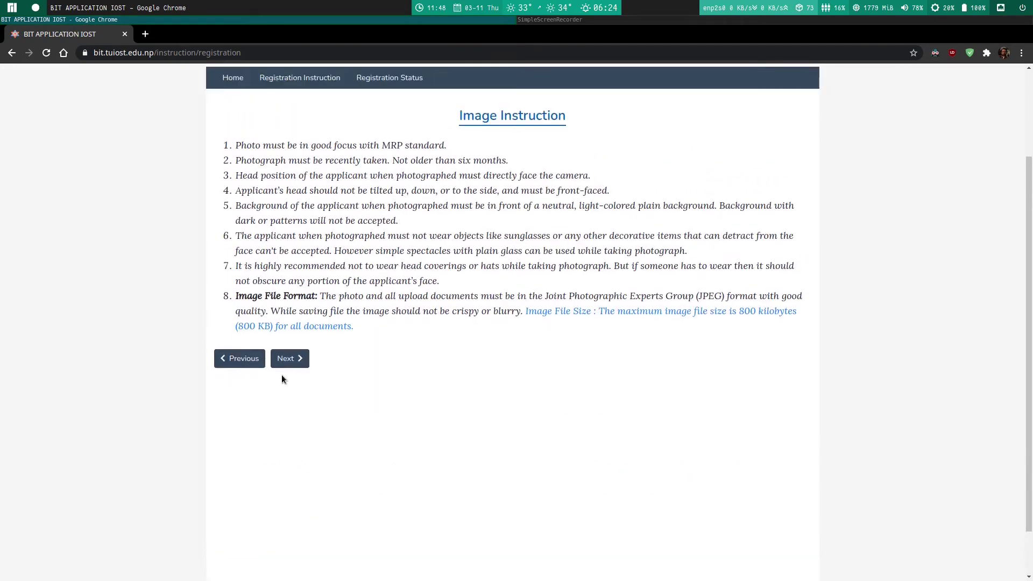
click(303, 362)
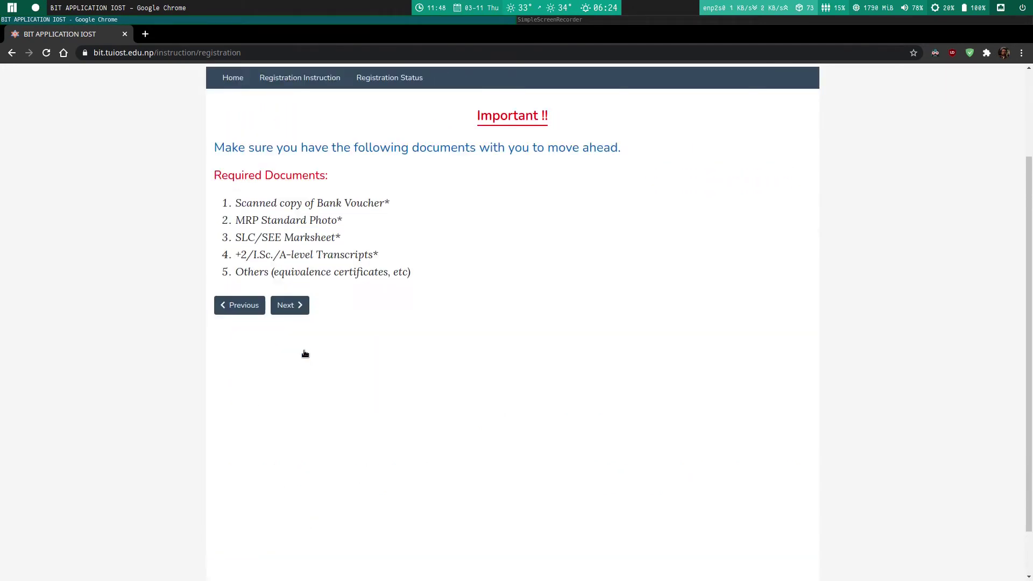
click(290, 302)
Step: Enter the applicant's first and last name
scroll(299, 322, up, 4)
click(285, 277)
key(Tab)
key(Tab)
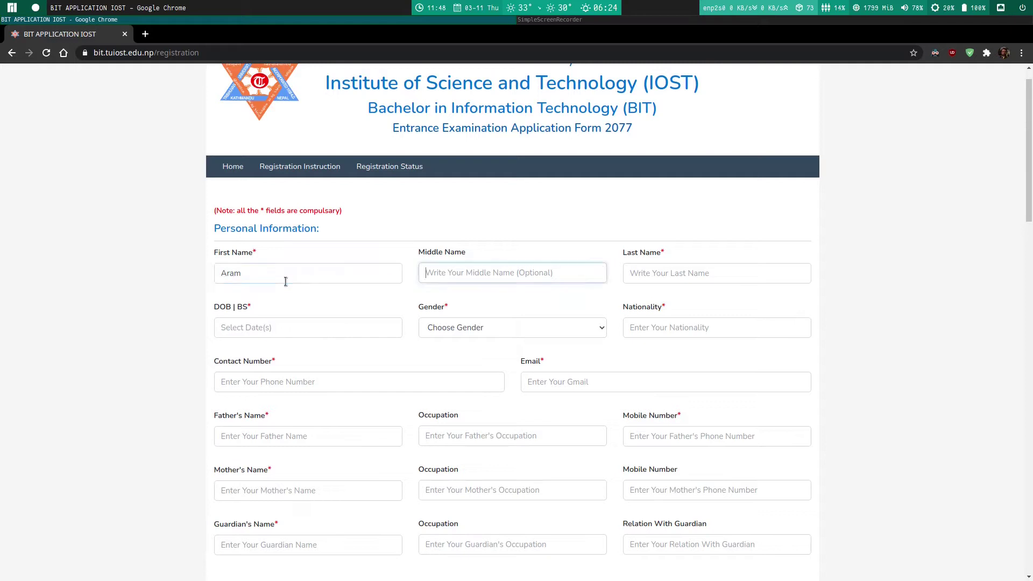
key(Tab)
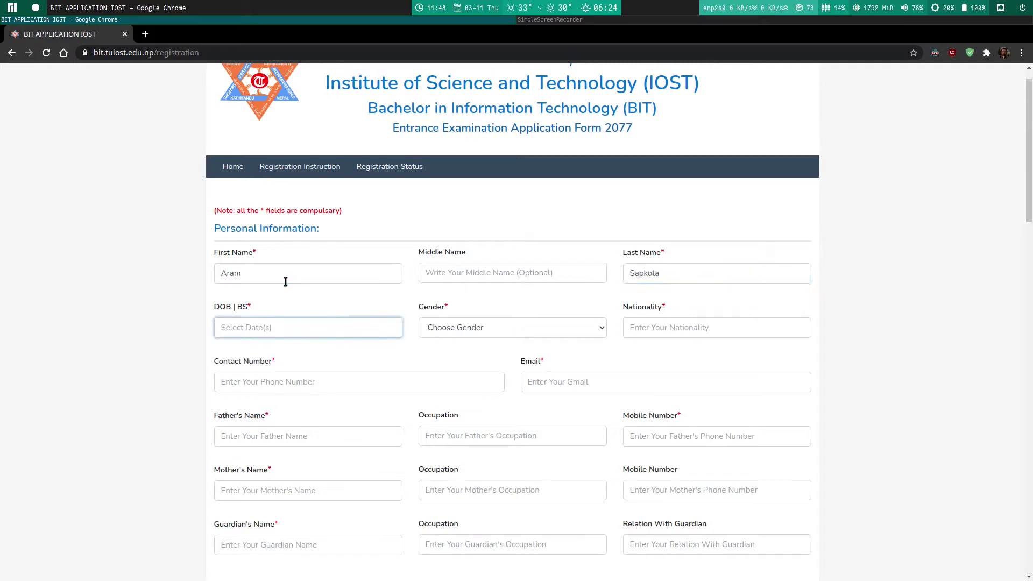
Step: Set the date of birth to day 7 of 2059, gender Female, and nationality Nepalese
click(309, 327)
click(314, 351)
click(307, 382)
click(282, 408)
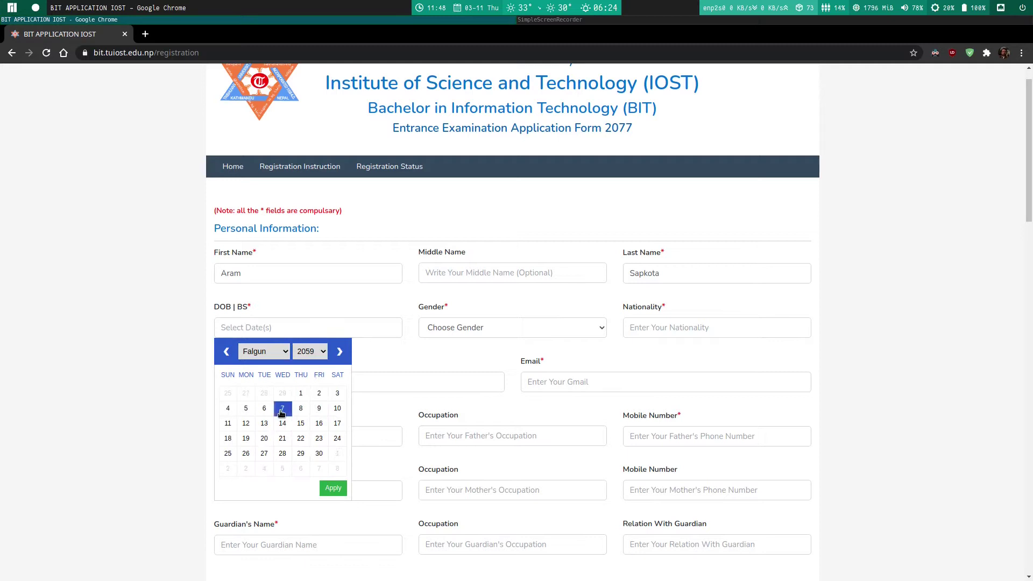
click(333, 488)
click(484, 328)
click(494, 366)
click(659, 322)
text(Nepalese)
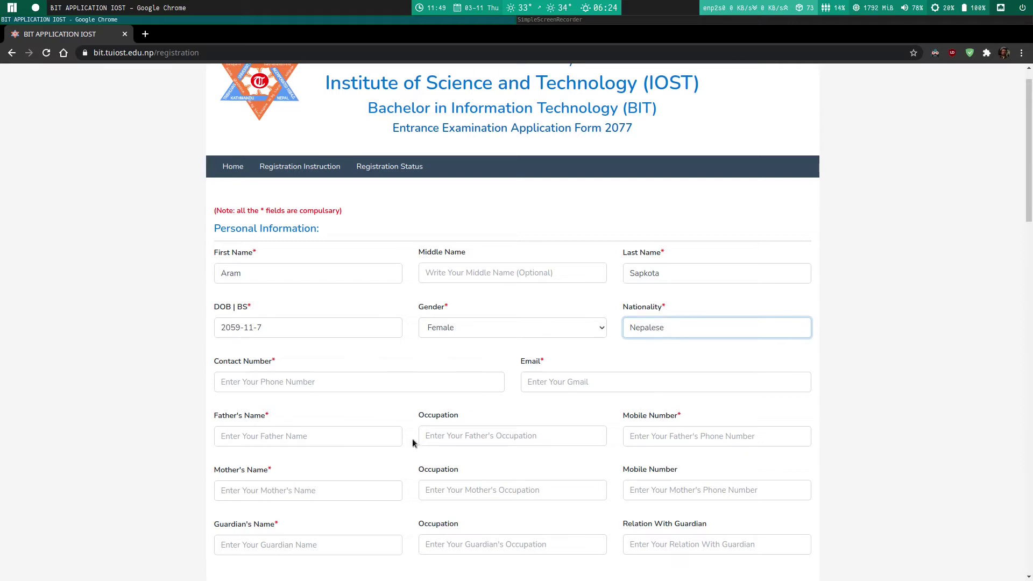
Step: Fill in the applicant's contact number and e-mail address
click(277, 381)
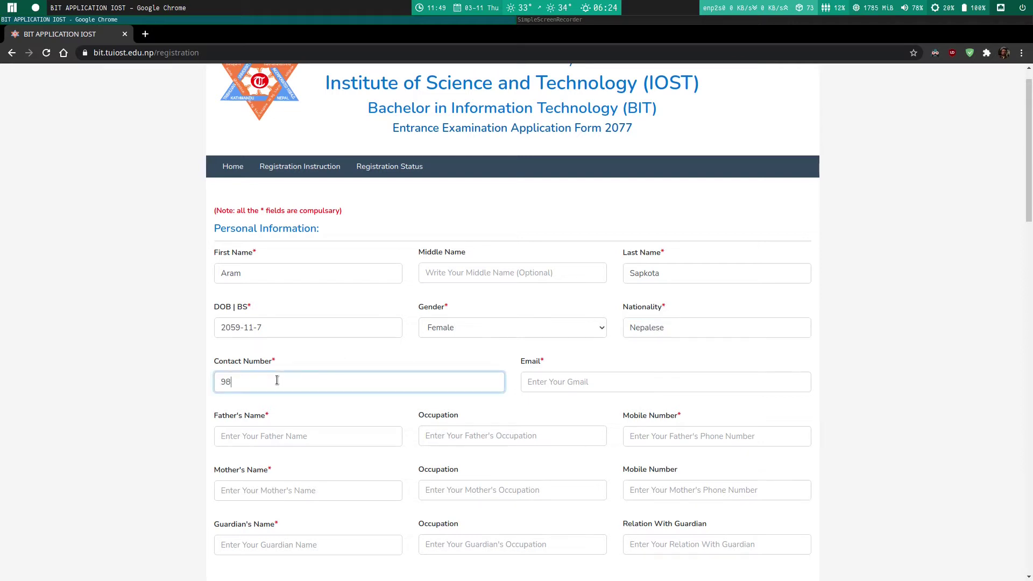
click(589, 389)
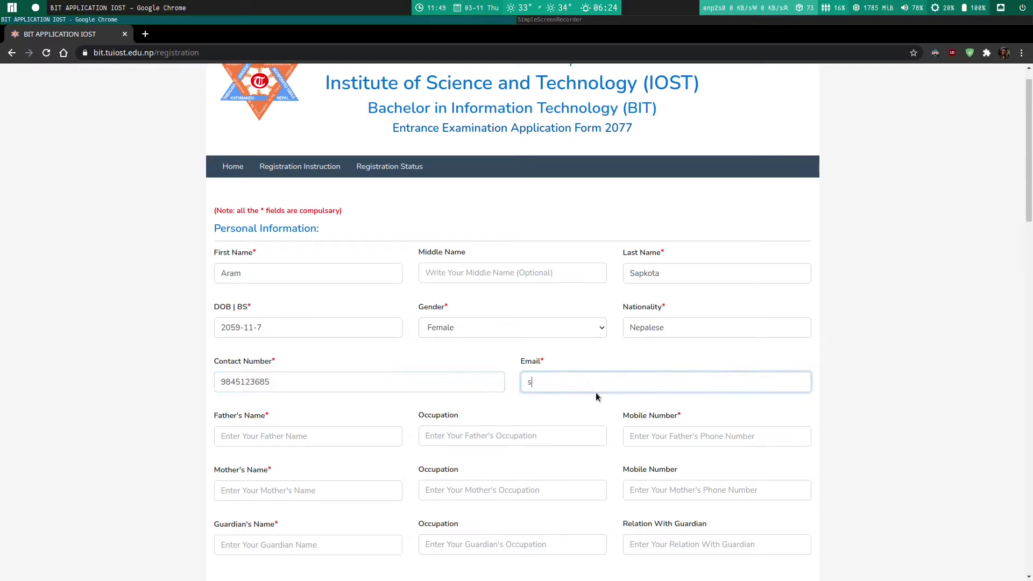
Step: Enter the father's name and mobile number and the mother's name, then copy the mother's name
click(318, 439)
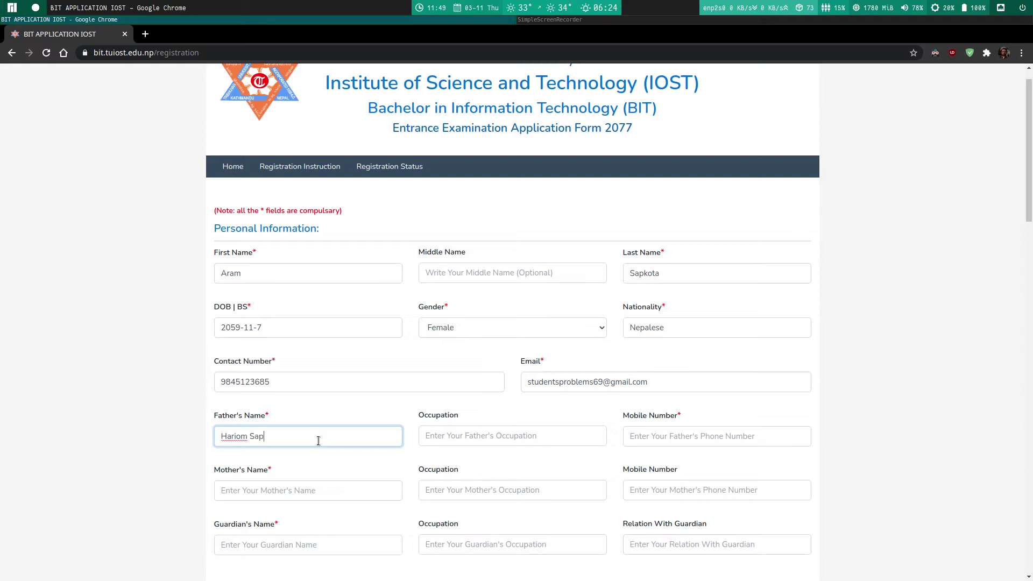
click(638, 442)
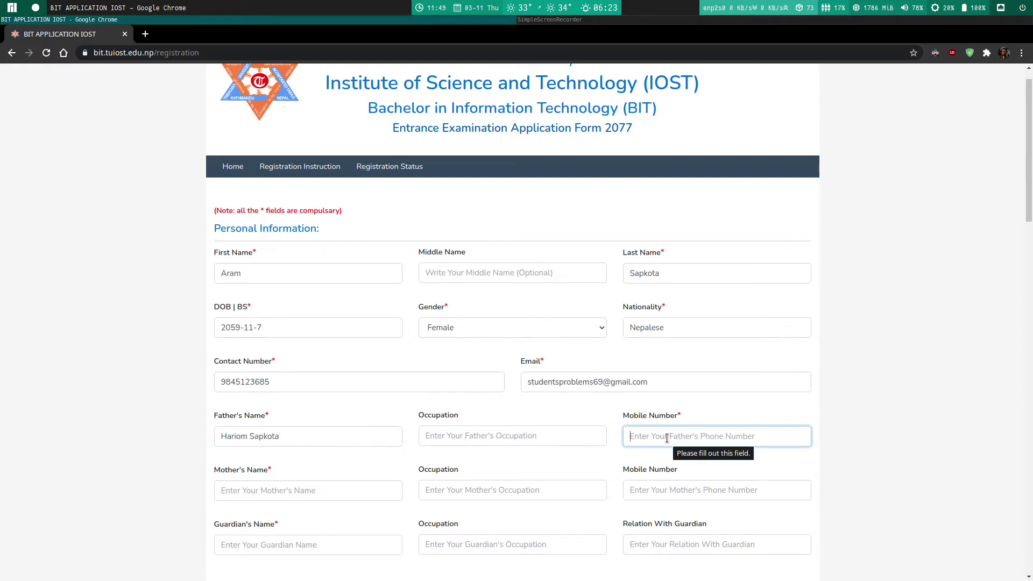
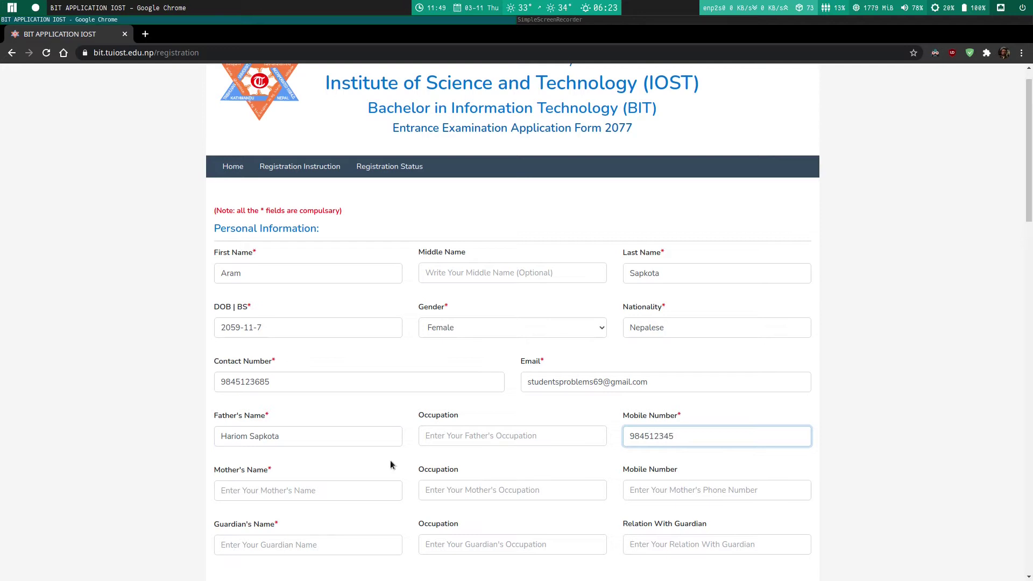
click(278, 490)
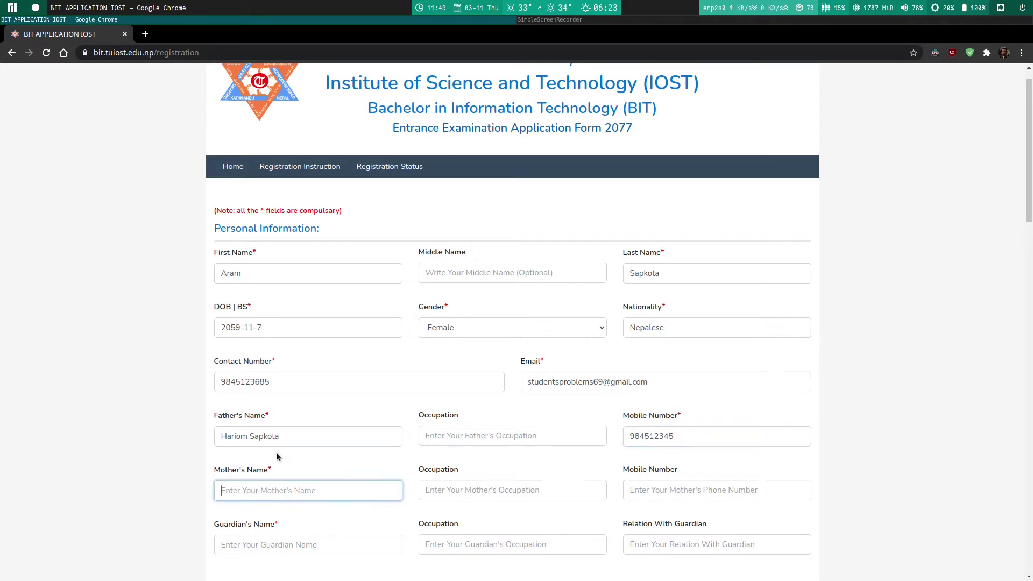
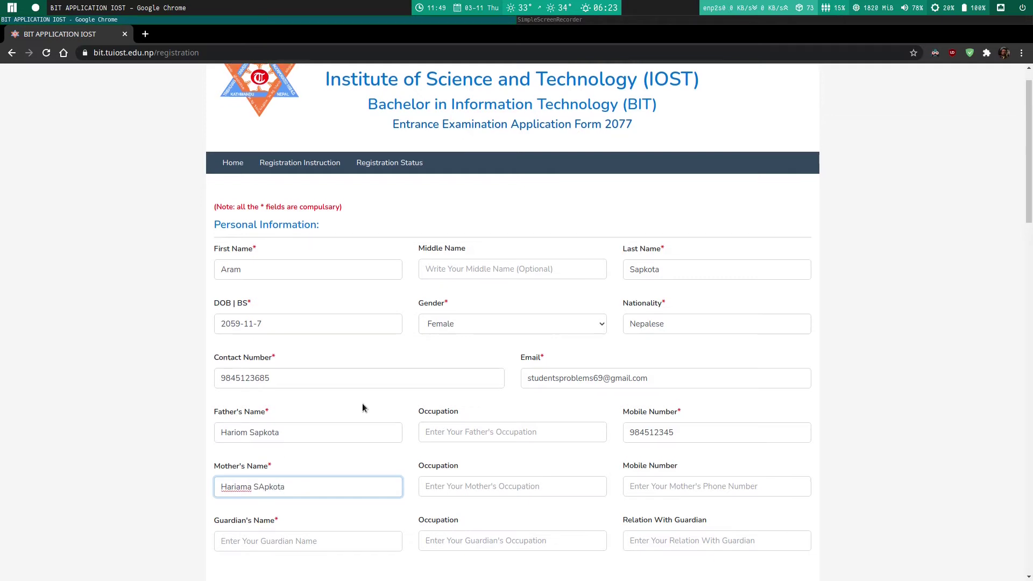
scroll(363, 406, down, 4)
click(301, 322)
triple_click(314, 270)
click(311, 320)
Step: Paste the mother's name as guardian and enter the permanent province, district and municipality
scroll(370, 328, down, 1)
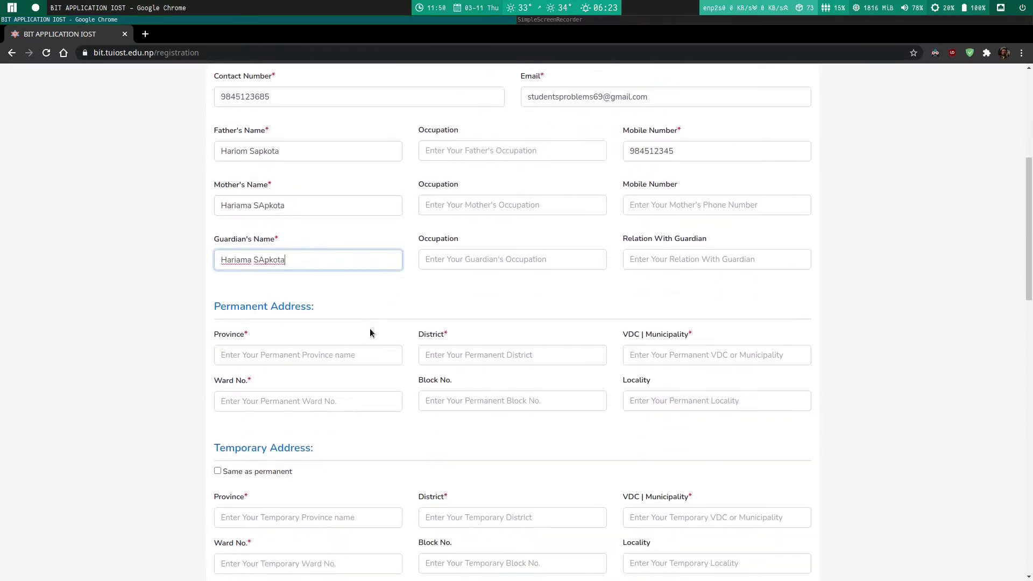
click(316, 364)
text(Bagmati)
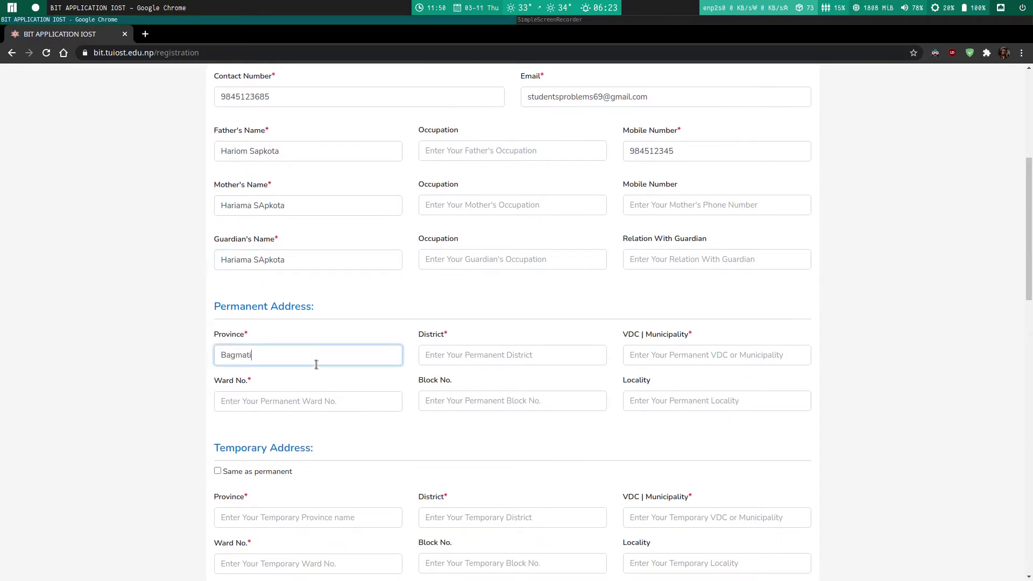
click(447, 353)
text(Chitwan)
click(654, 356)
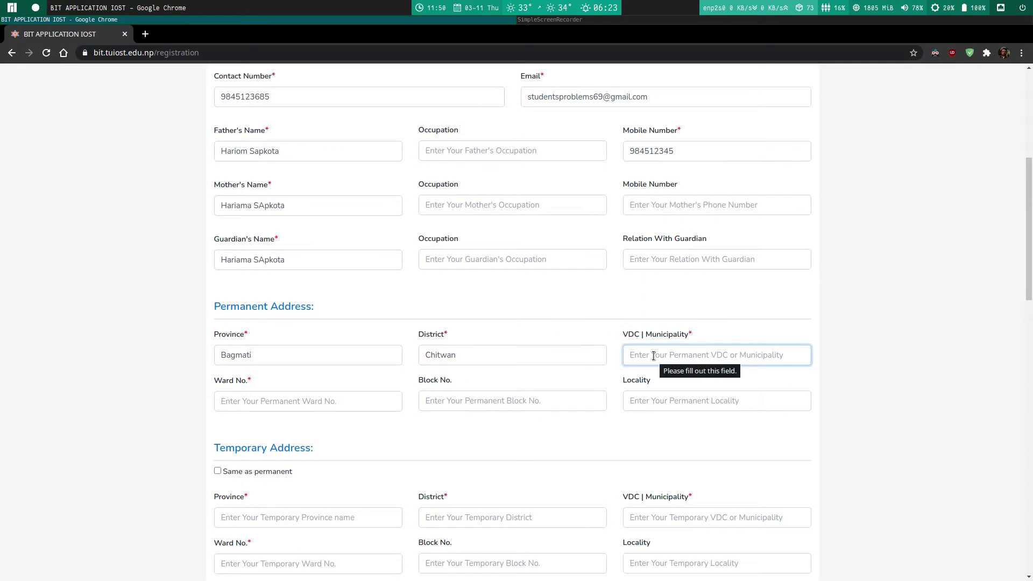
text(Nagarjun)
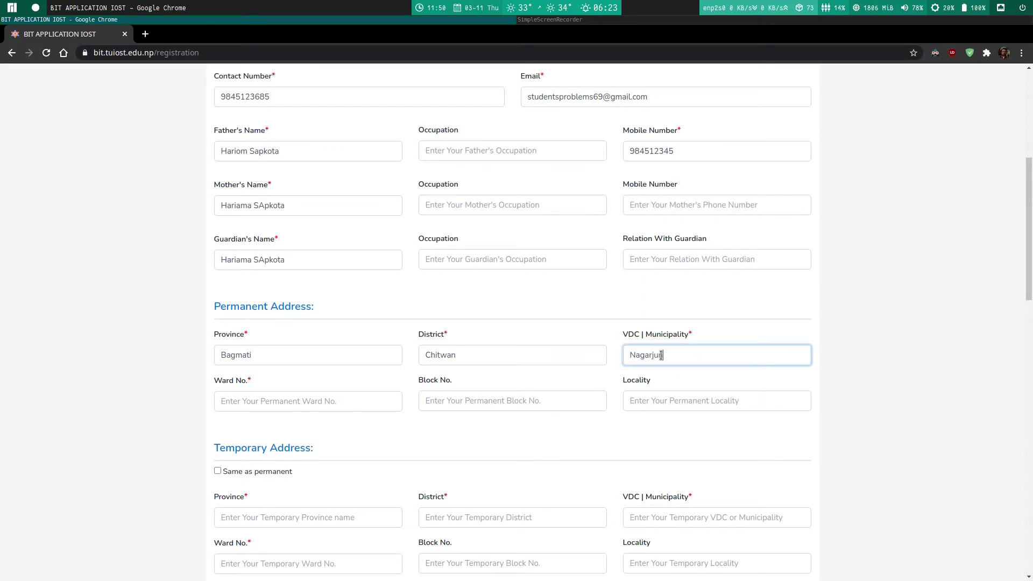
Step: Enter the permanent ward number and tick Same as permanent for the temporary address
click(304, 417)
click(300, 410)
text(23)
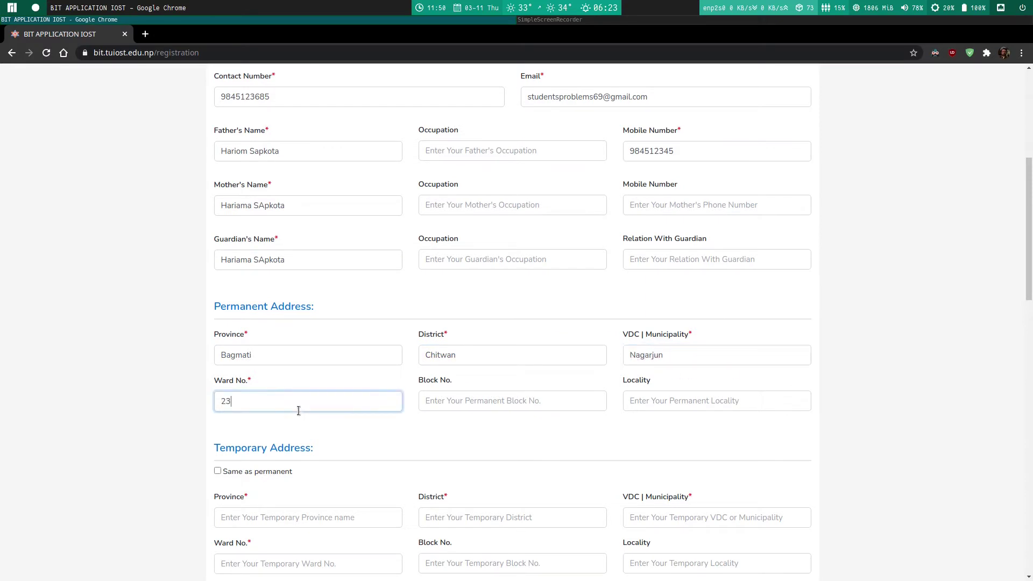
scroll(250, 424, down, 5)
click(218, 272)
scroll(218, 272, down, 5)
Step: Enter +2 board NEB, passed year 2016 and institution Kathmandu Capital College
click(236, 282)
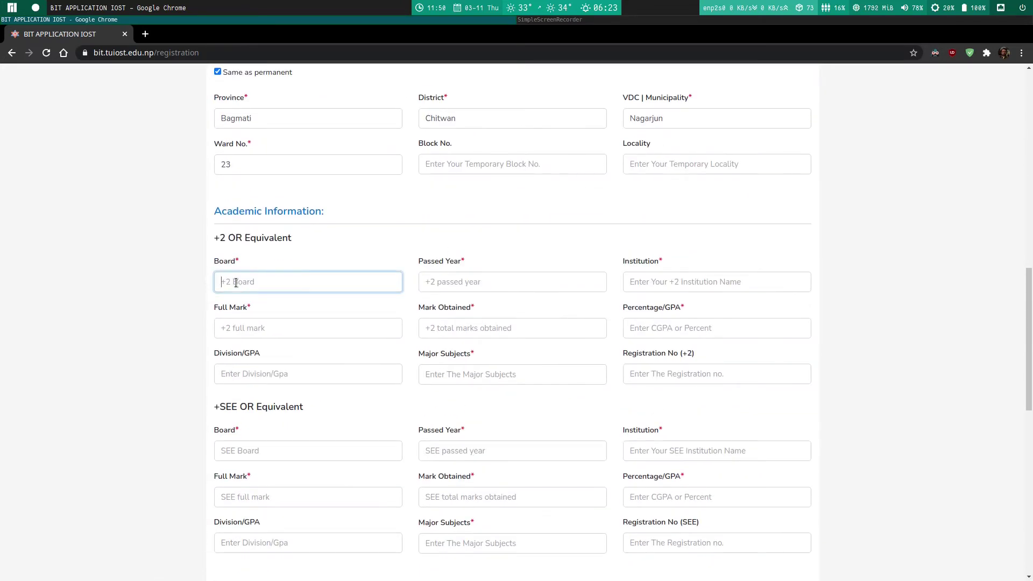
text(NEB)
click(488, 284)
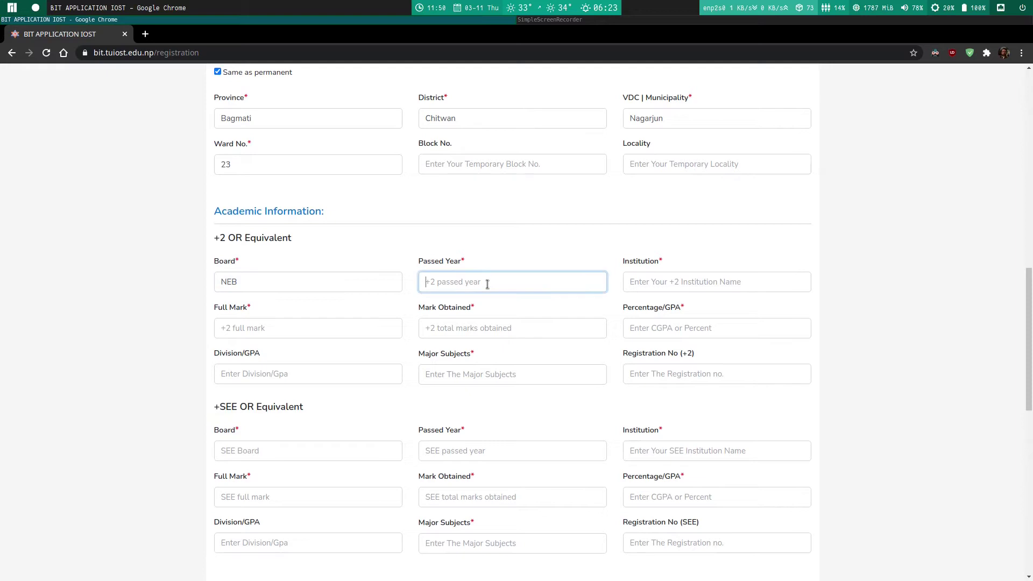
text(2016)
click(648, 299)
click(639, 285)
text(Kath)
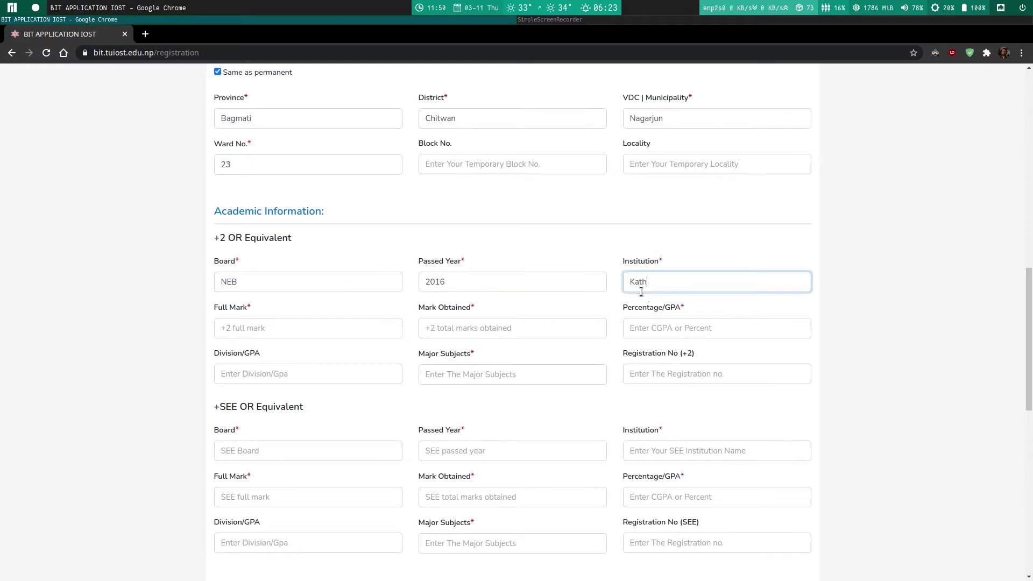
text(mandu Capital College)
Step: Fill the +2 marks fields with 4.0, 2.2 and 3.0 and major subject Science
click(370, 323)
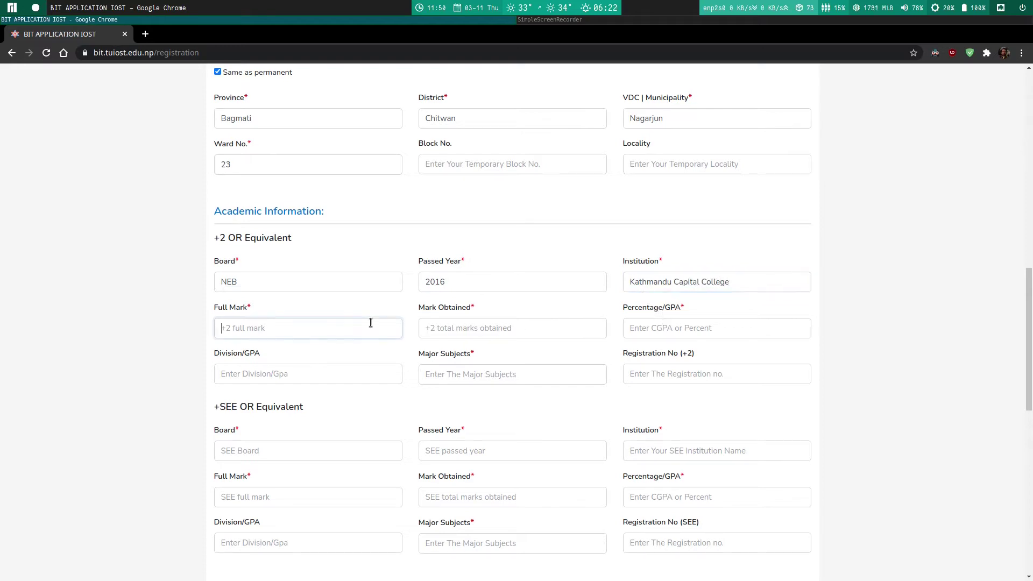
text(4.0)
click(428, 327)
text(2.2)
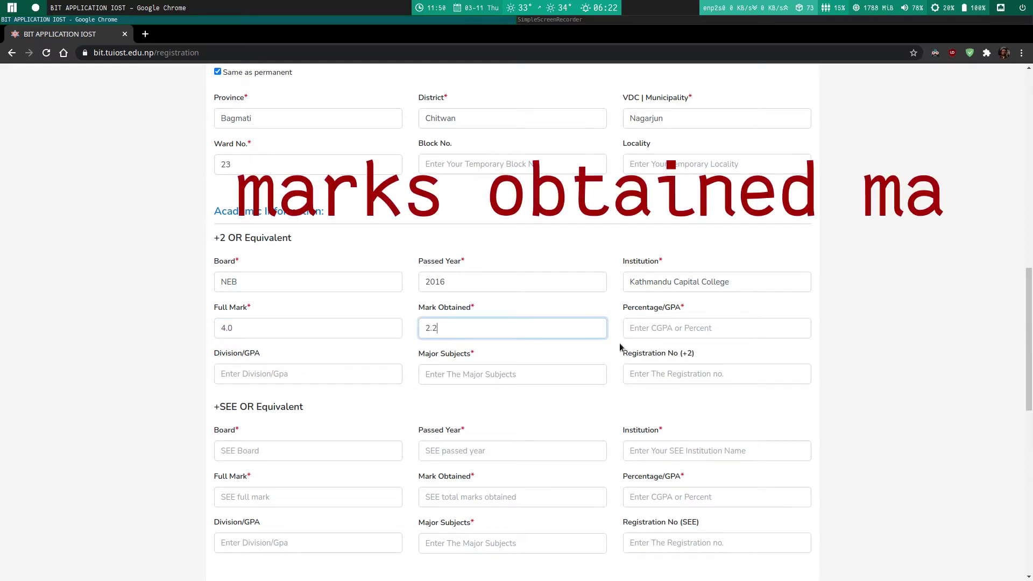
click(681, 329)
text(3.0)
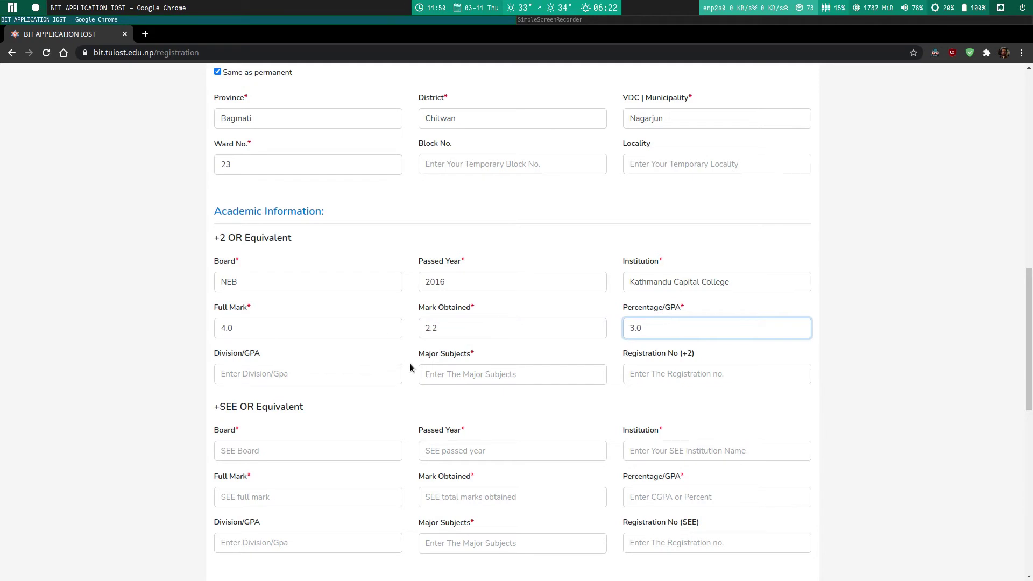
click(449, 380)
text(Science)
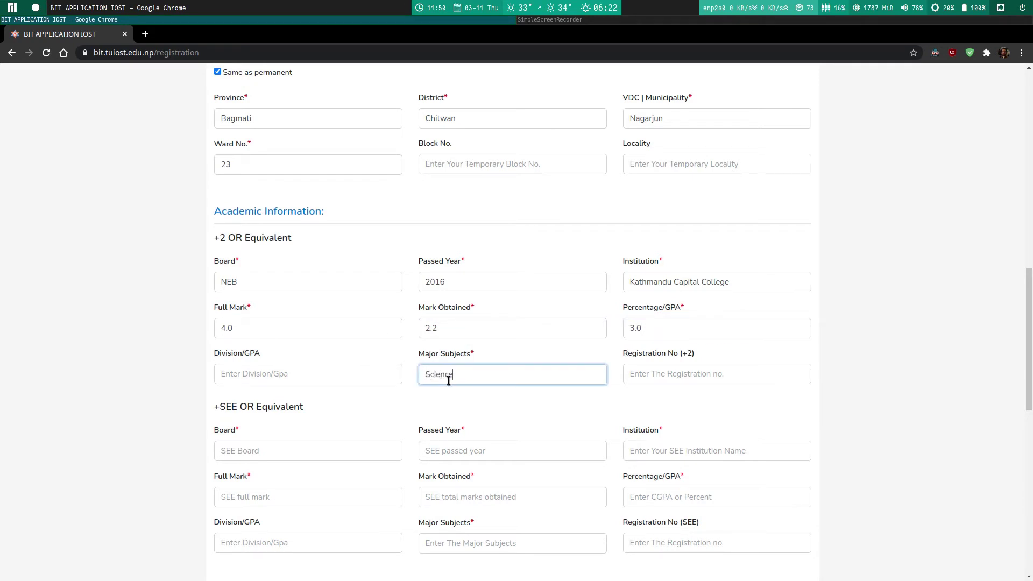
Step: Overwrite the +2 marks obtained with 329 and percentage with 89
drag(243, 329, 204, 318)
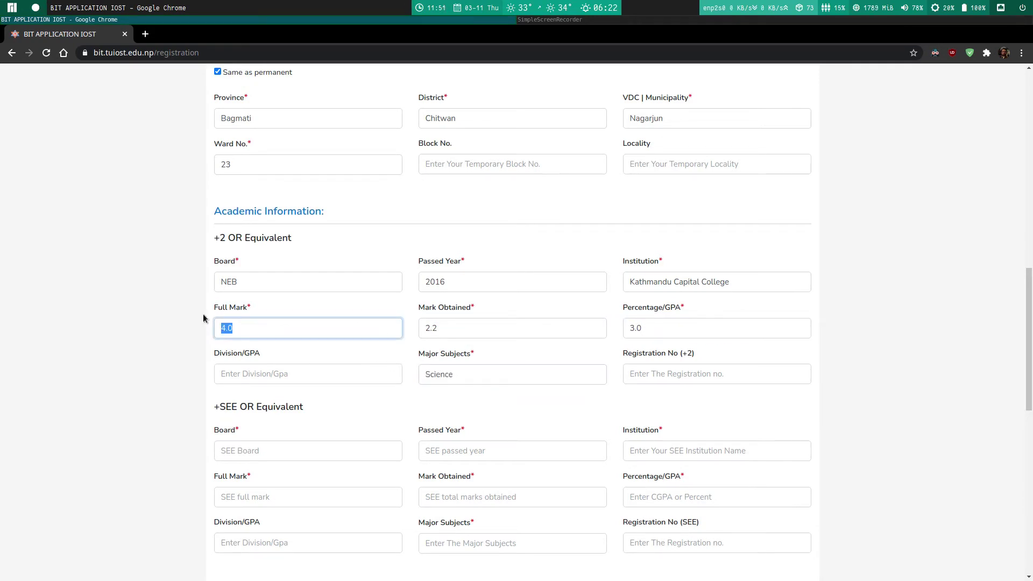
drag(447, 321, 365, 314)
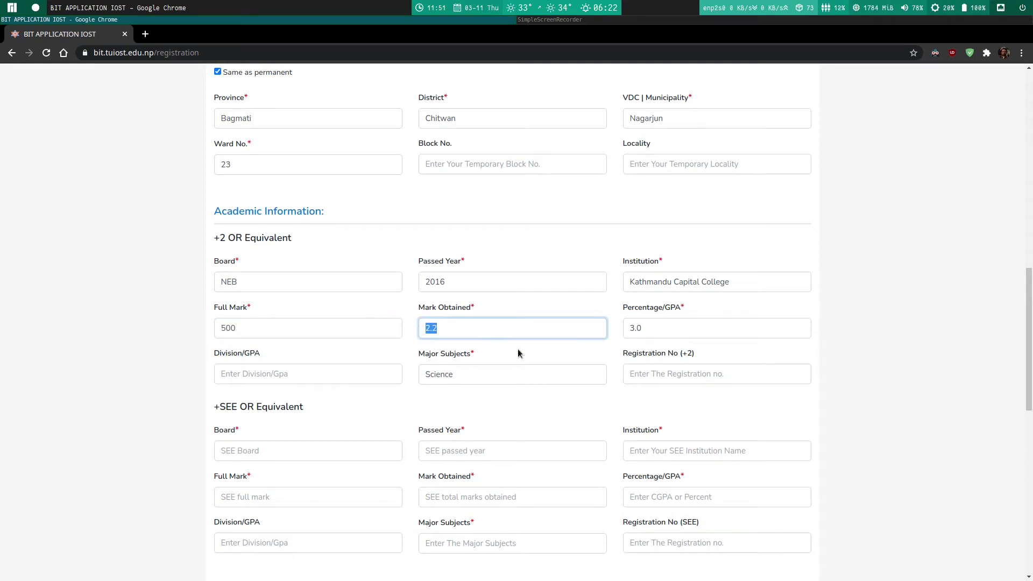
text(329)
drag(704, 328, 604, 322)
text(89)
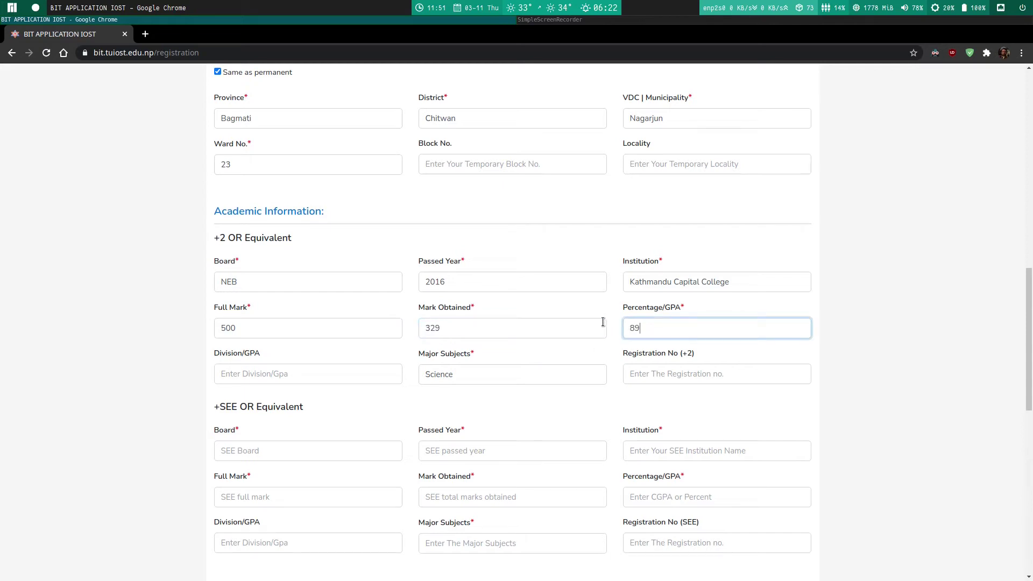
drag(466, 372, 317, 360)
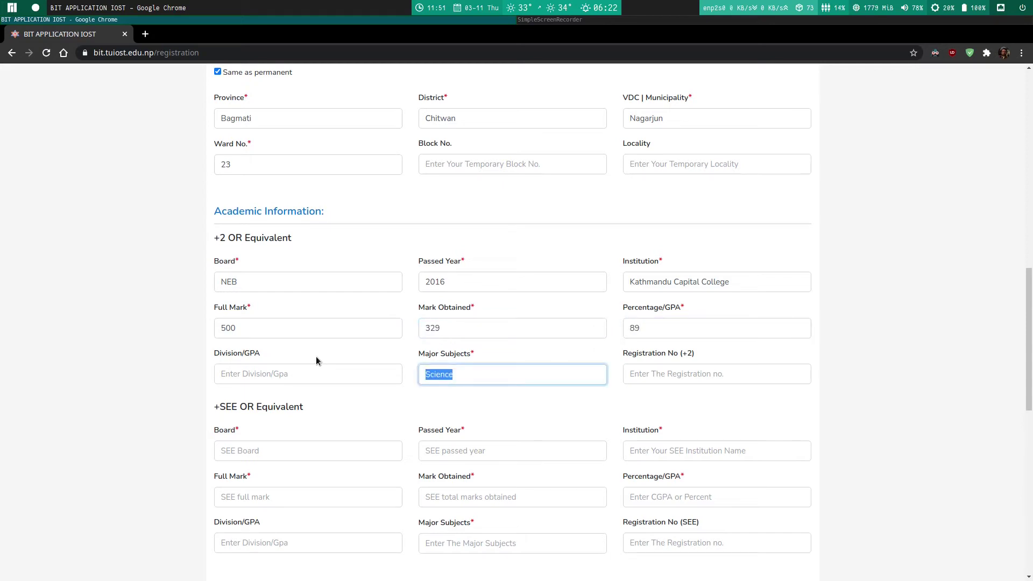
Step: Set the +2 major to Physics, then enter SEE board NEB and passed year 2014
text(Physics)
scroll(316, 356, down, 2)
click(308, 335)
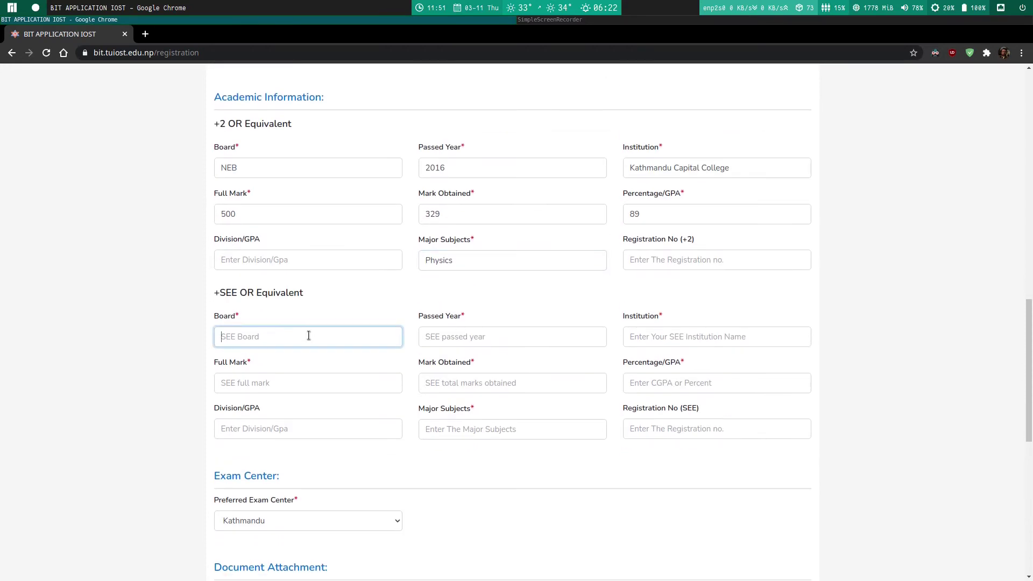
text(NEB)
click(509, 343)
text(2014)
Step: Enter SEE institution 'Bhaktapur Secondary SChool' and initial marks 4.0, 3.2 and 3
click(709, 338)
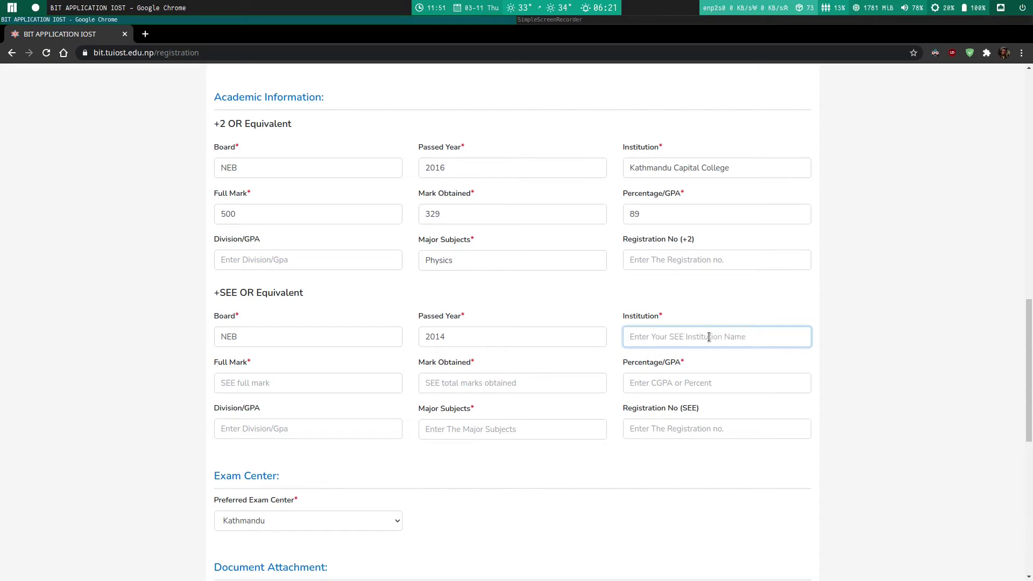
text(Ba)
key(BackSpace)
text(haktaopur Secondary SChool)
click(390, 377)
text(4.02)
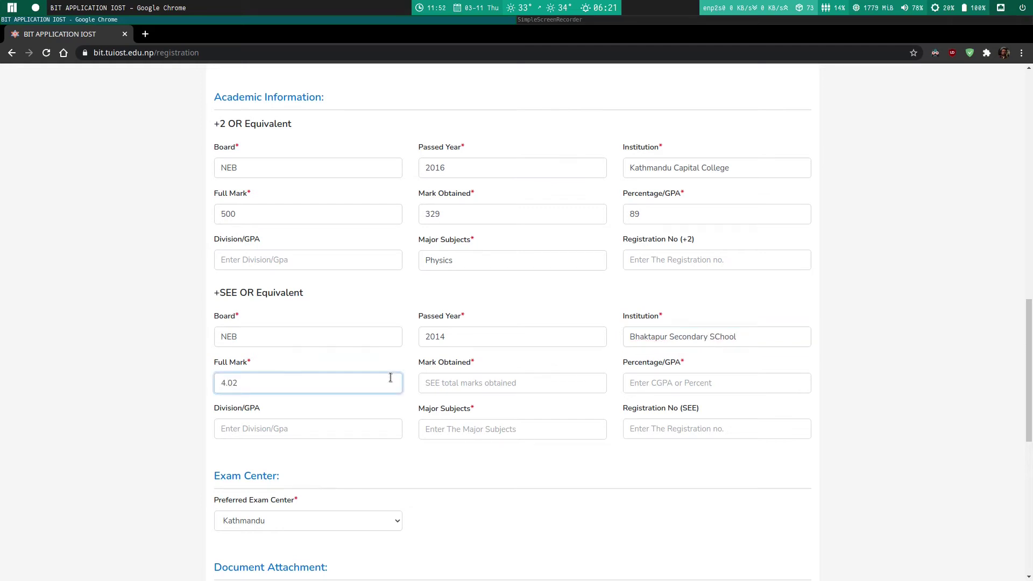
key(BackSpace)
click(440, 383)
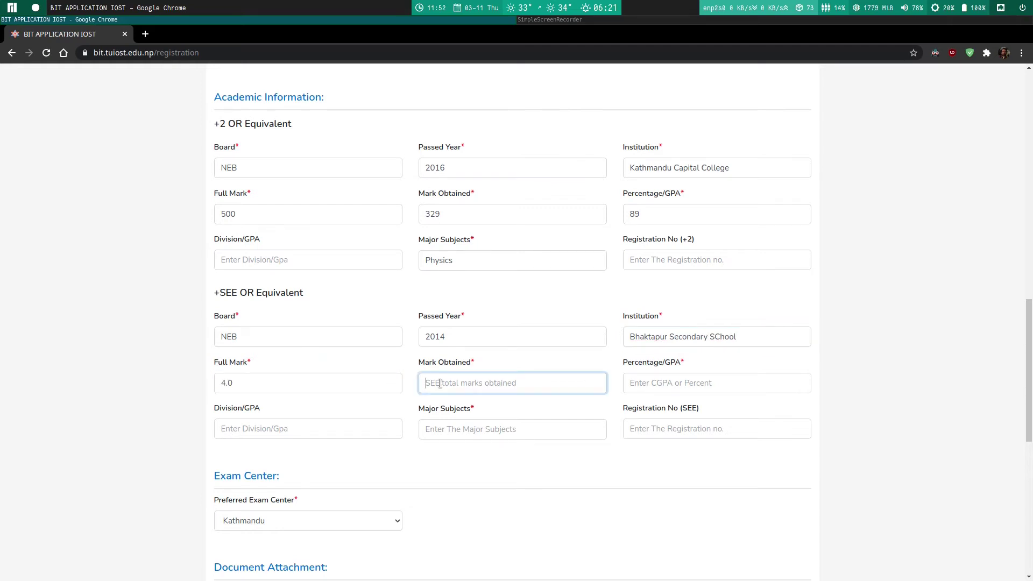
text(3.2)
click(664, 380)
text(3)
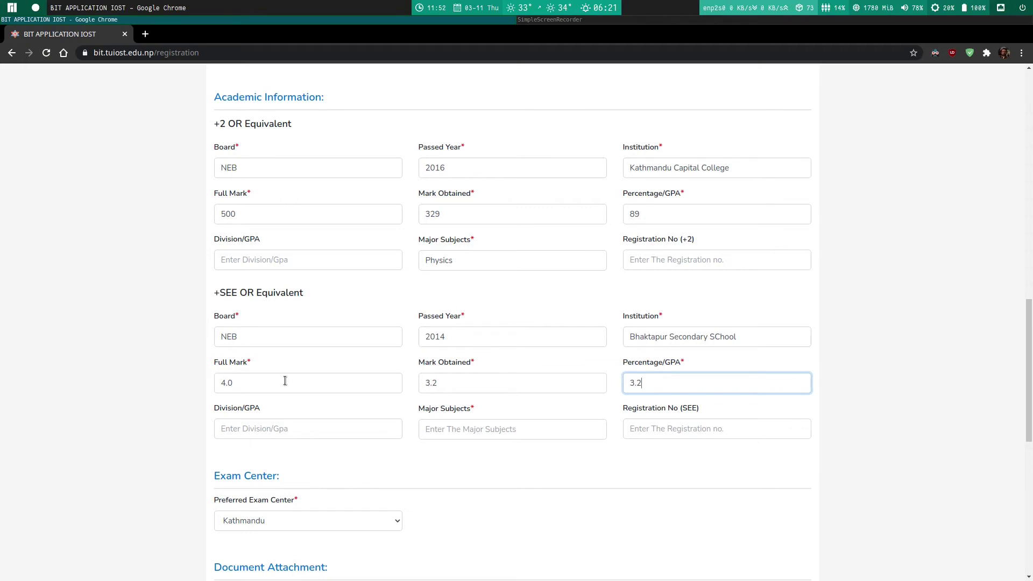
Step: Correct the SEE full mark to 800, mark obtained to 600 and percentage to 90
scroll(288, 379, down, 3)
click(231, 304)
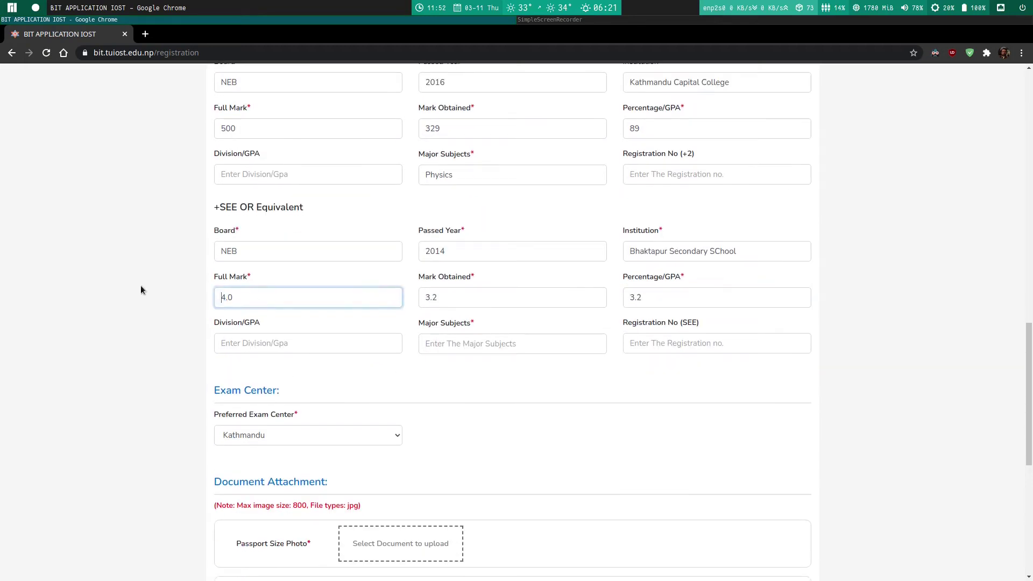
key(ctrl+a)
text(800)
key(Tab)
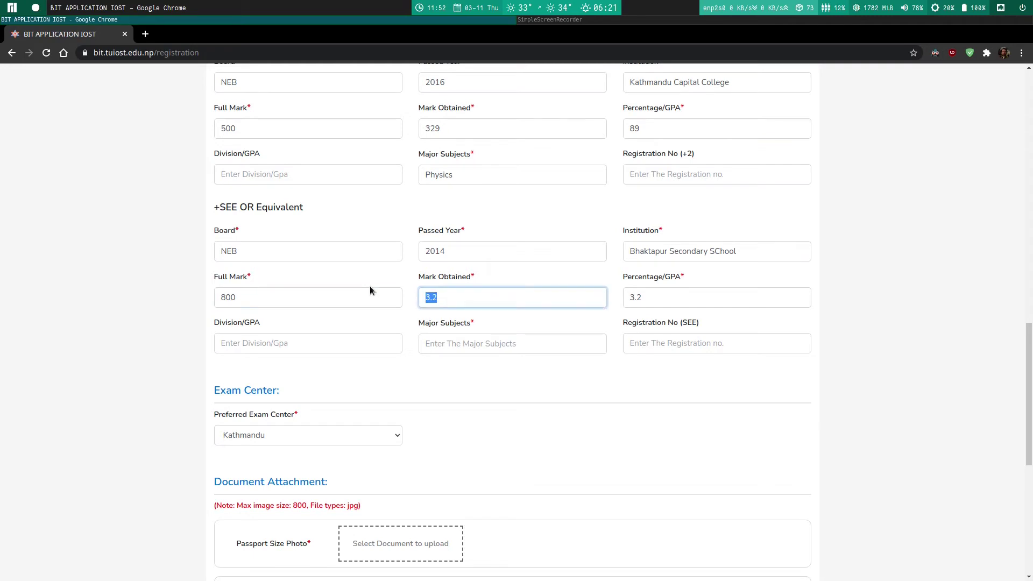
text(600)
click(648, 306)
key(ctrl+a)
text(90)
click(579, 339)
Step: Enter None as the SEE major and choose Bharatpur as preferred exam center
text(None)
scroll(507, 381, down, 1)
scroll(506, 381, down, 3)
click(276, 267)
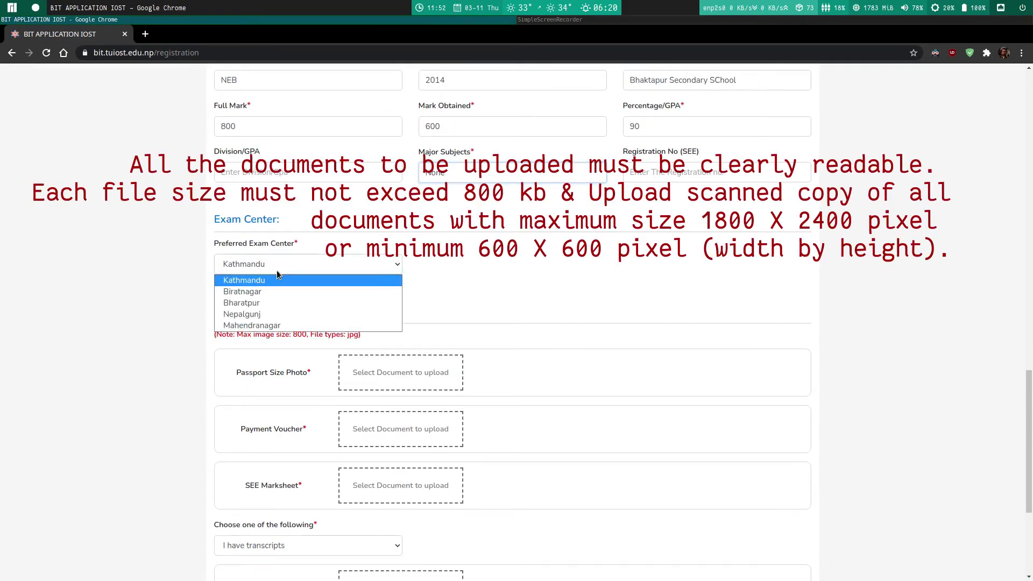
click(284, 300)
Step: Load photopea.com in a new browser tab
scroll(294, 312, down, 2)
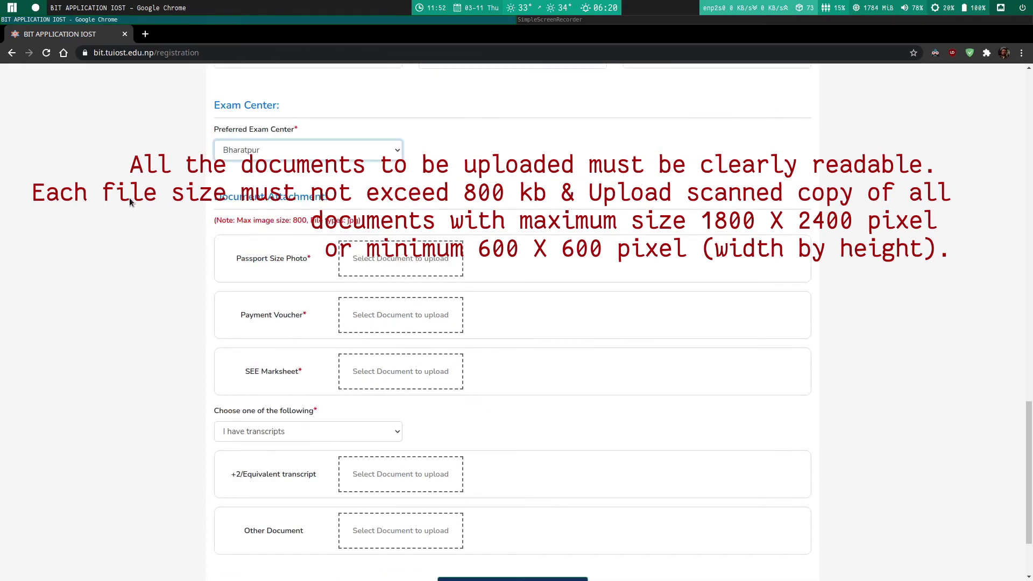
scroll(128, 196, down, 2)
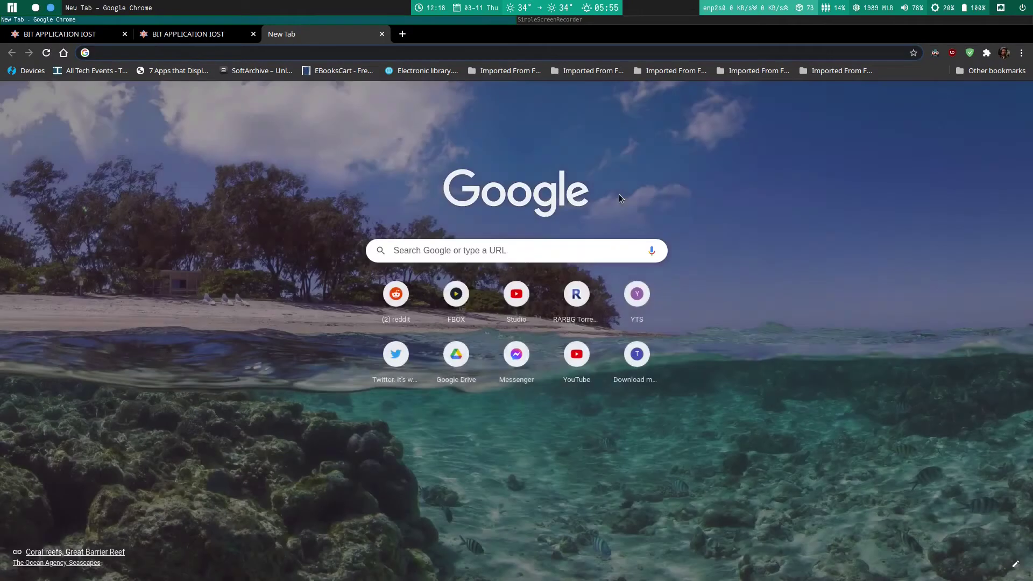
text(photo)
key(Return)
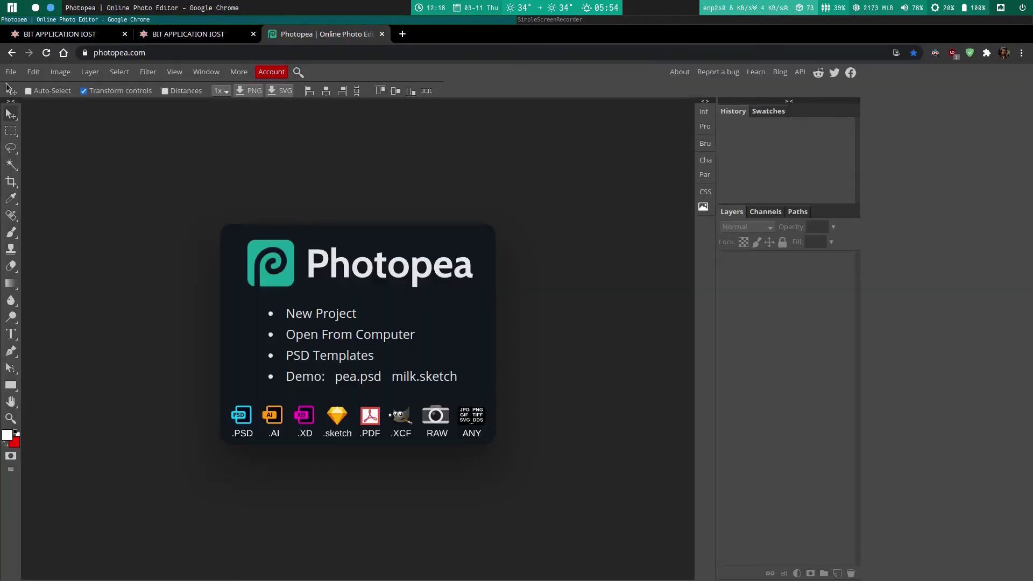
Step: Open 20210311_121221.jpg in Photopea and rotate it 90° counter-clockwise
click(15, 72)
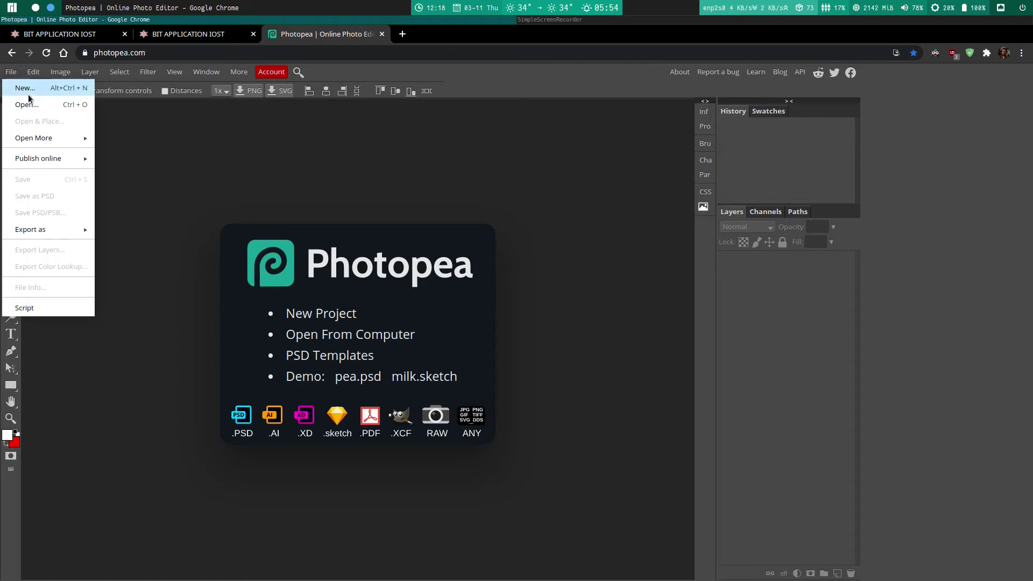
click(25, 101)
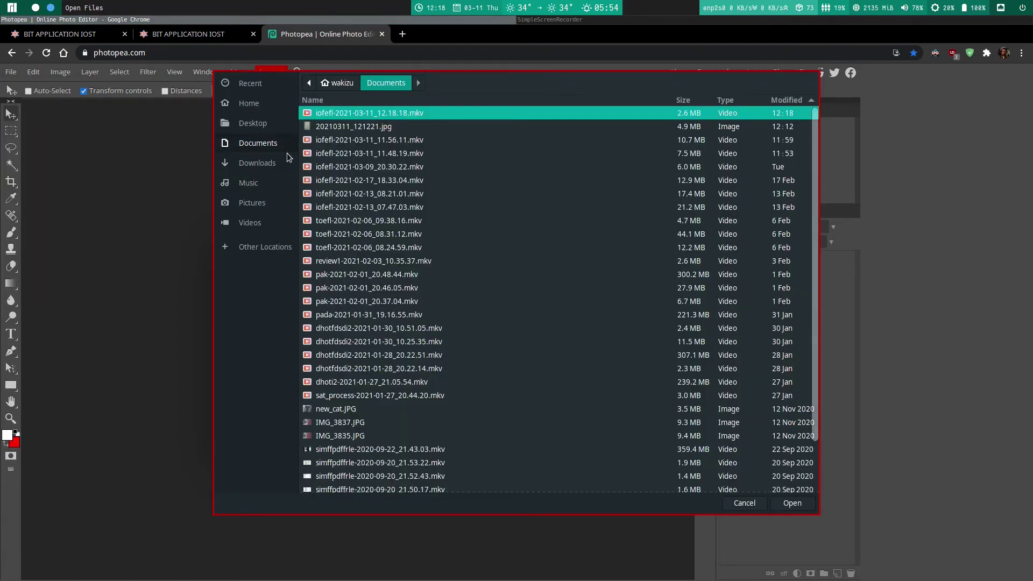
double_click(338, 131)
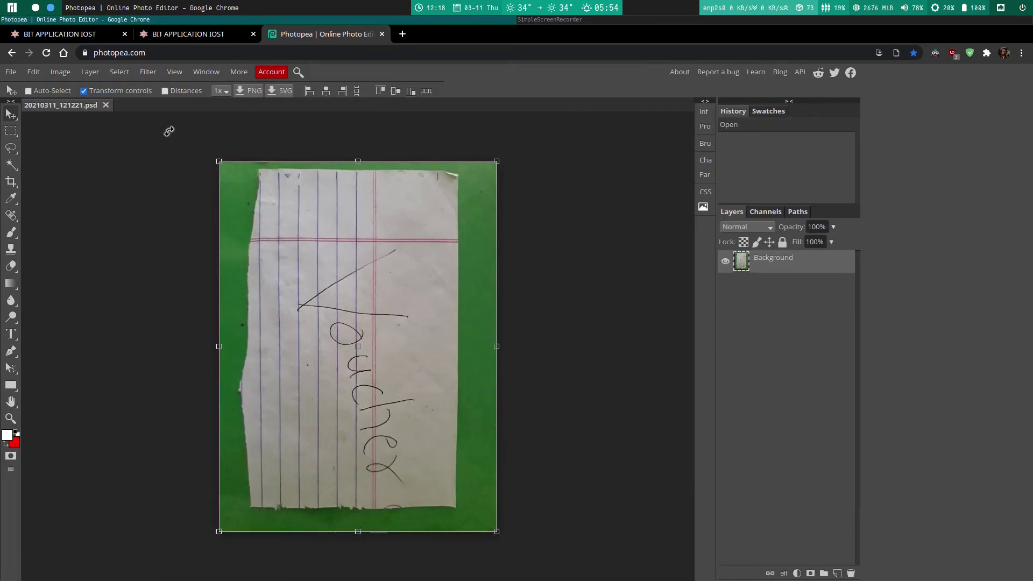
click(61, 72)
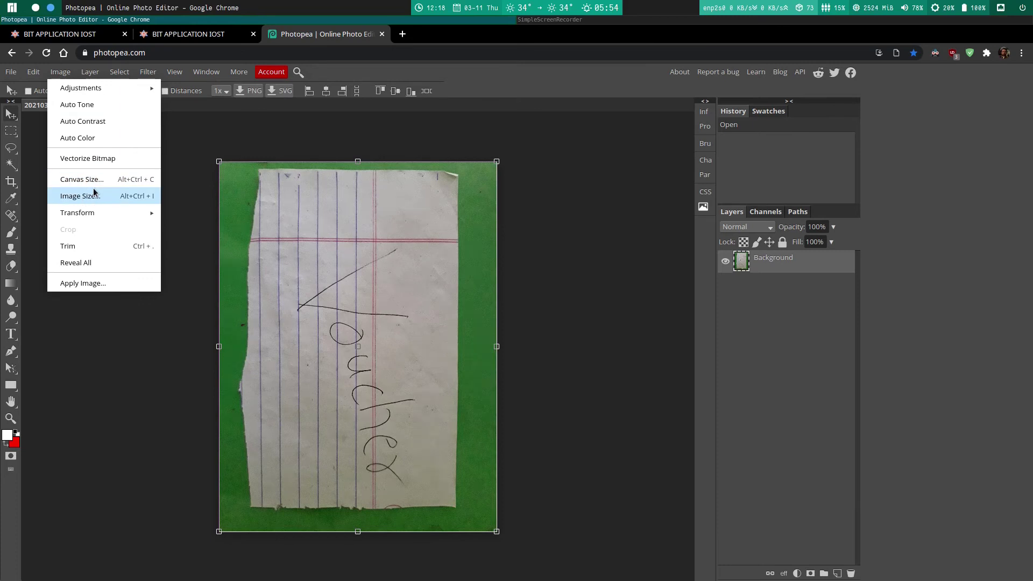
mouse_move(112, 210)
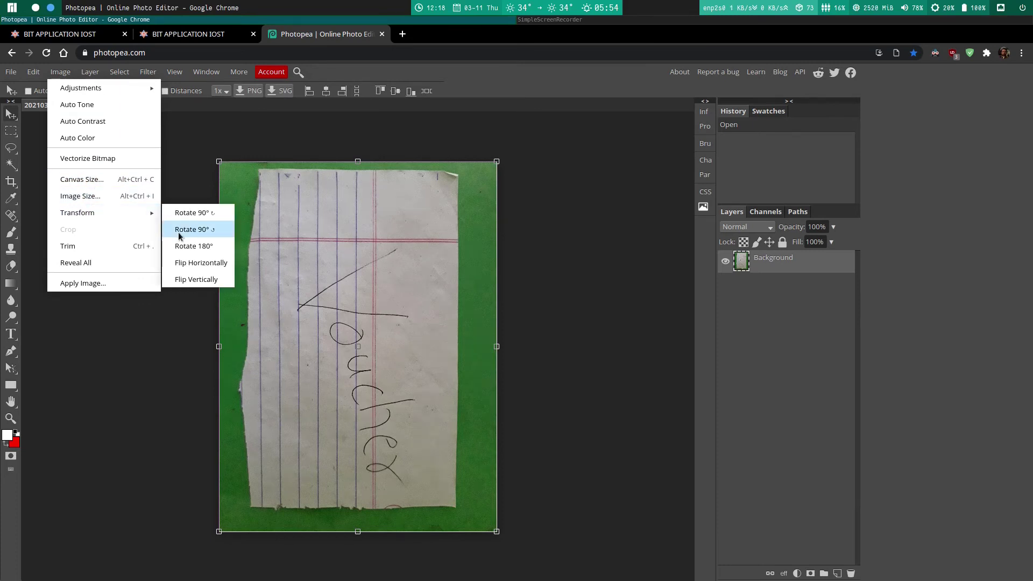
click(180, 230)
Step: Crop the image down to the voucher paper
click(11, 183)
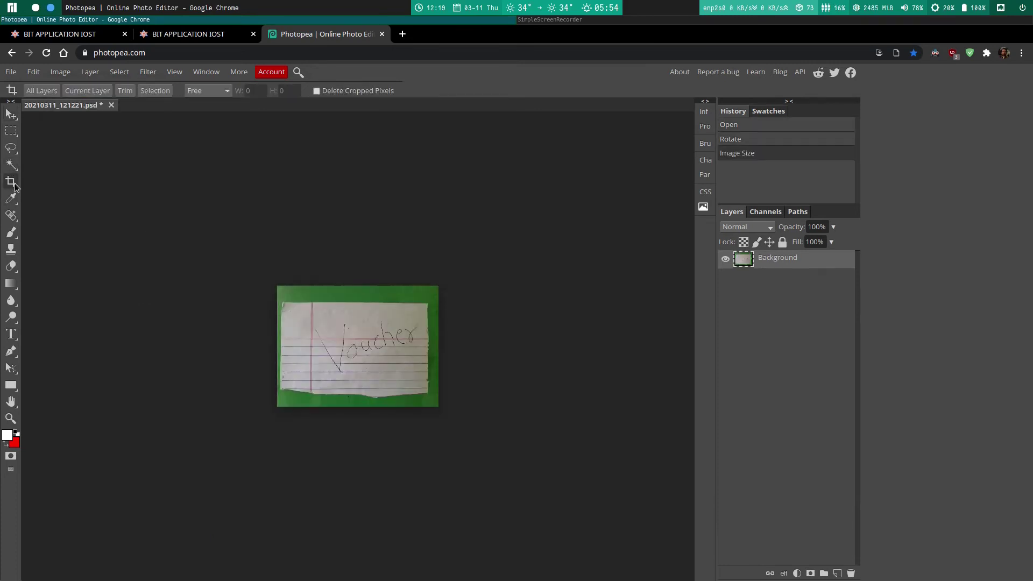
key(ctrl+z)
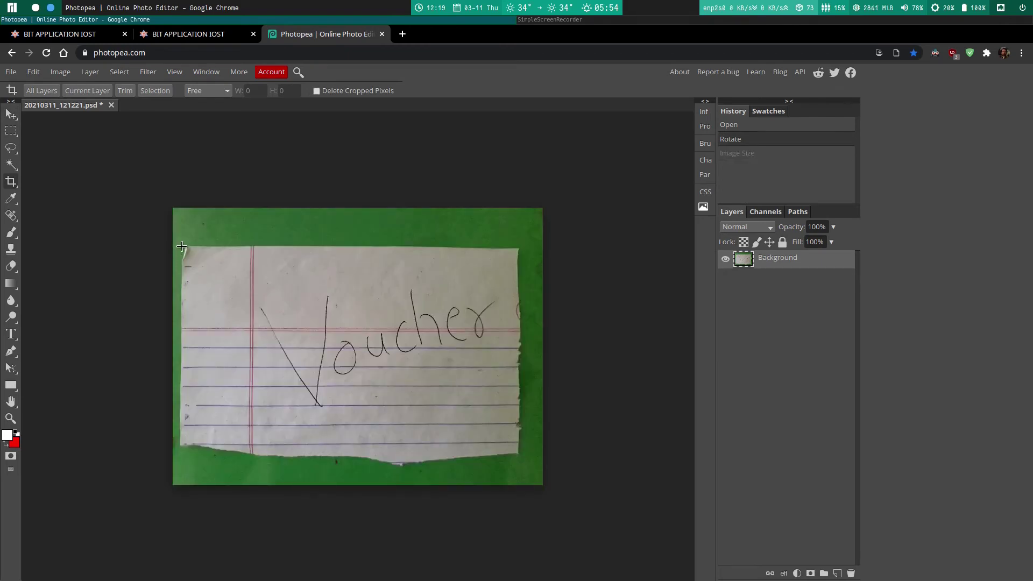
drag(189, 248, 522, 459)
key(Return)
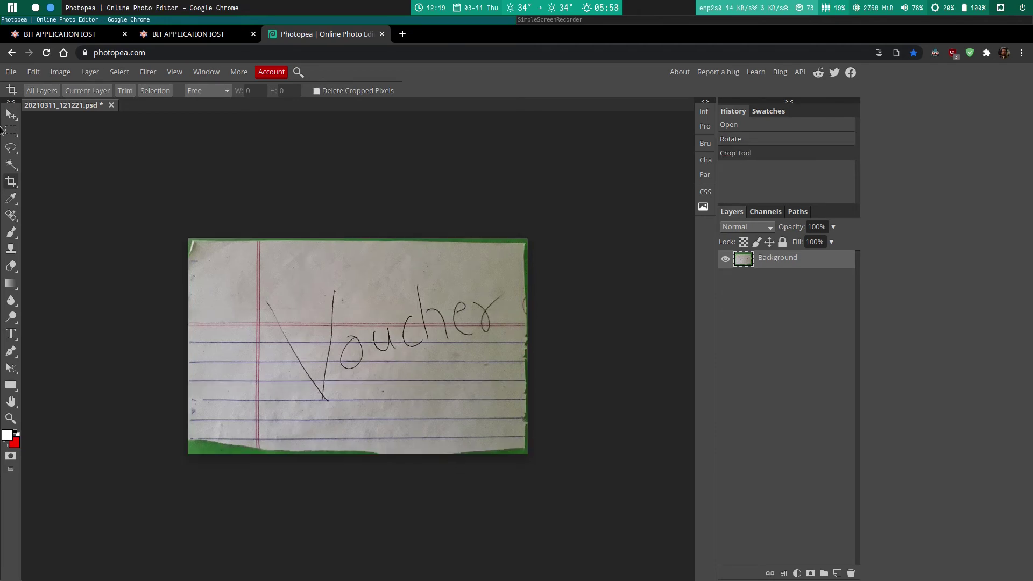
Step: Resize the image to 100 DPI with a width of 1800 pixels
click(61, 71)
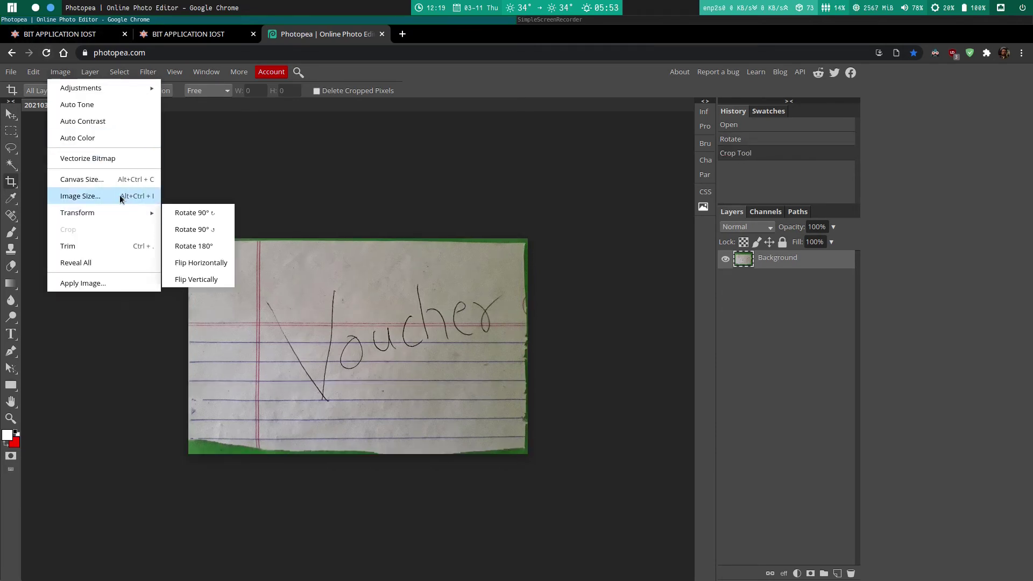
click(118, 195)
double_click(128, 213)
text(100)
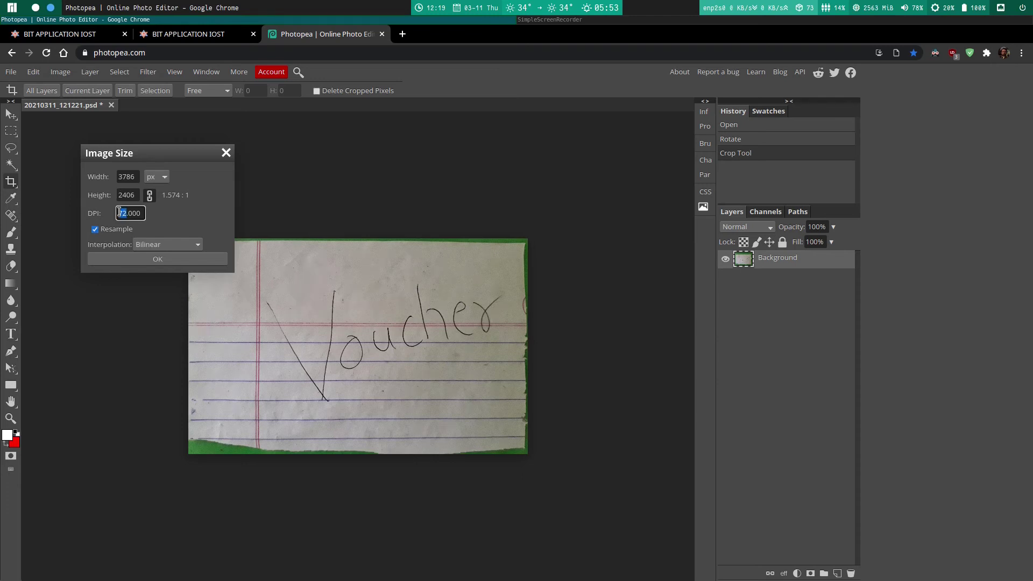
click(166, 225)
text(1800)
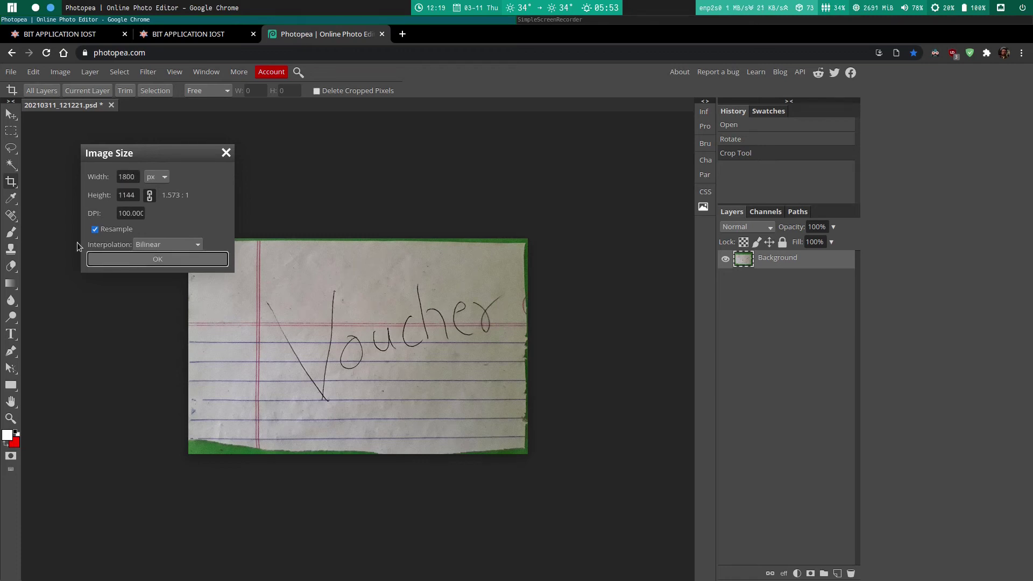
key(Return)
Step: Export the resized image as a JPG with raised quality and save it
click(11, 73)
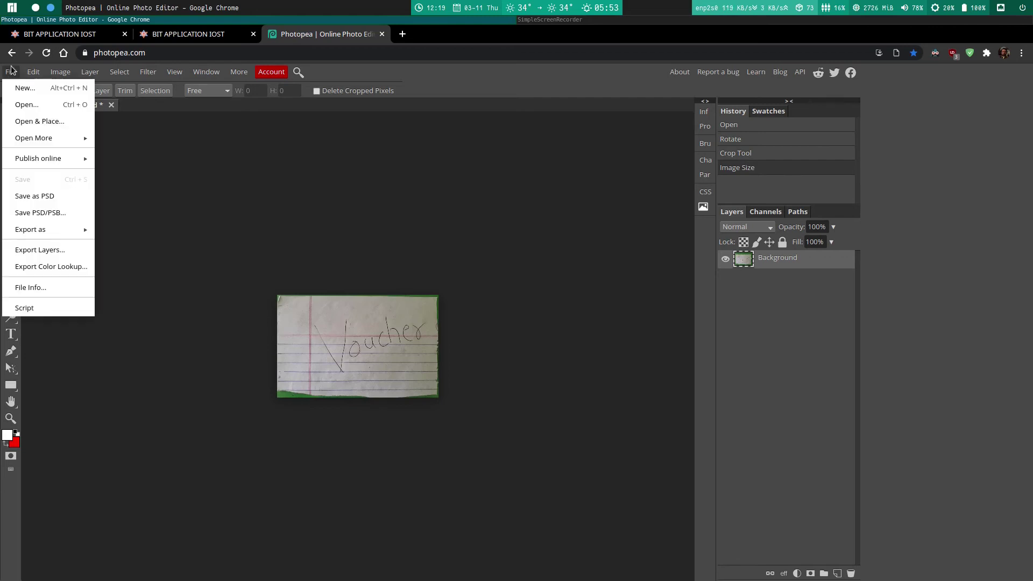
mouse_move(76, 230)
click(125, 246)
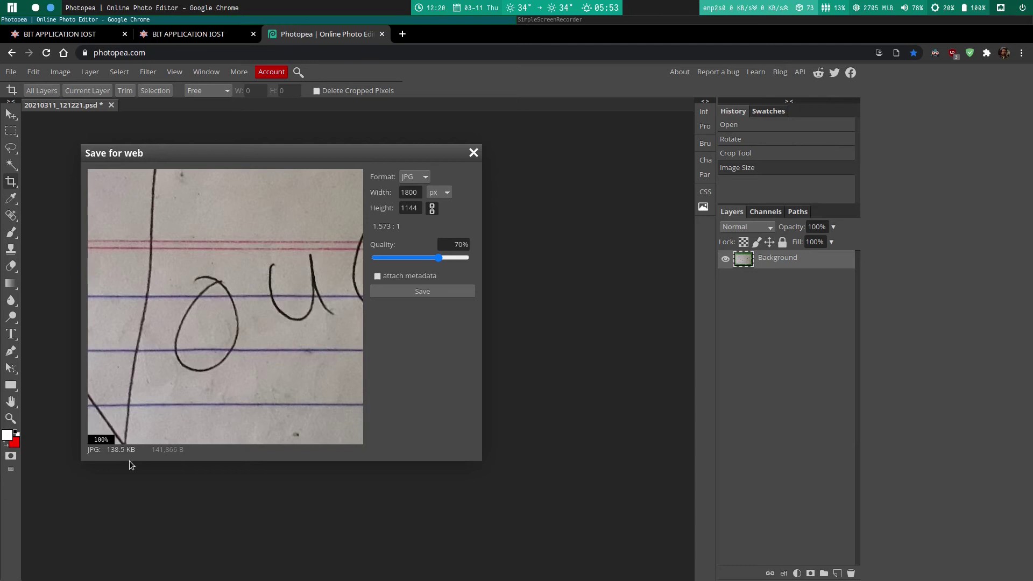
mouse_move(439, 257)
mouse_down()
mouse_move(479, 267)
mouse_move(450, 255)
mouse_move(460, 256)
mouse_up()
click(422, 291)
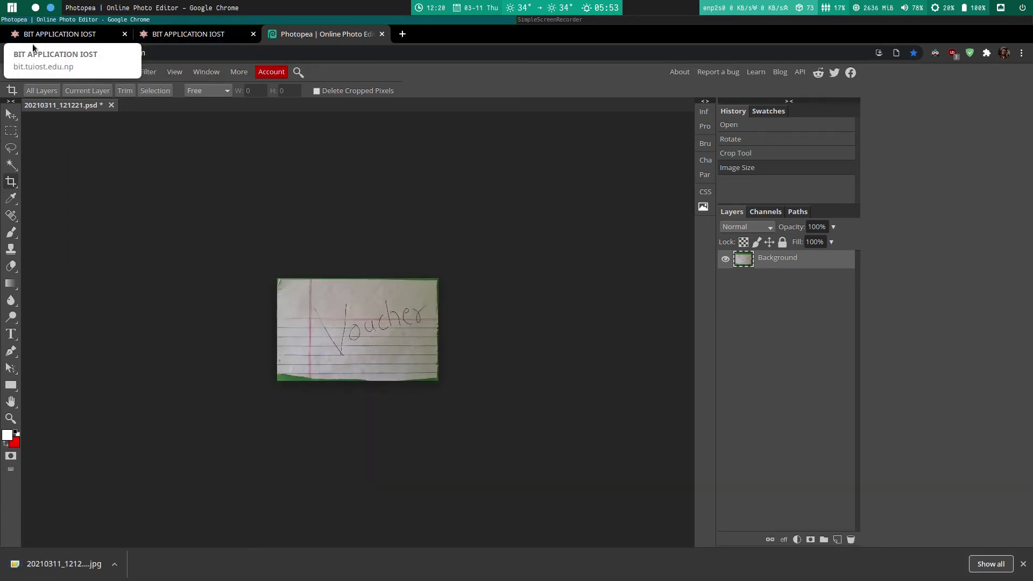
Step: Return to the registration form, reset page zoom to 100% and dismiss the download notification
click(67, 39)
click(896, 53)
click(896, 74)
click(1024, 563)
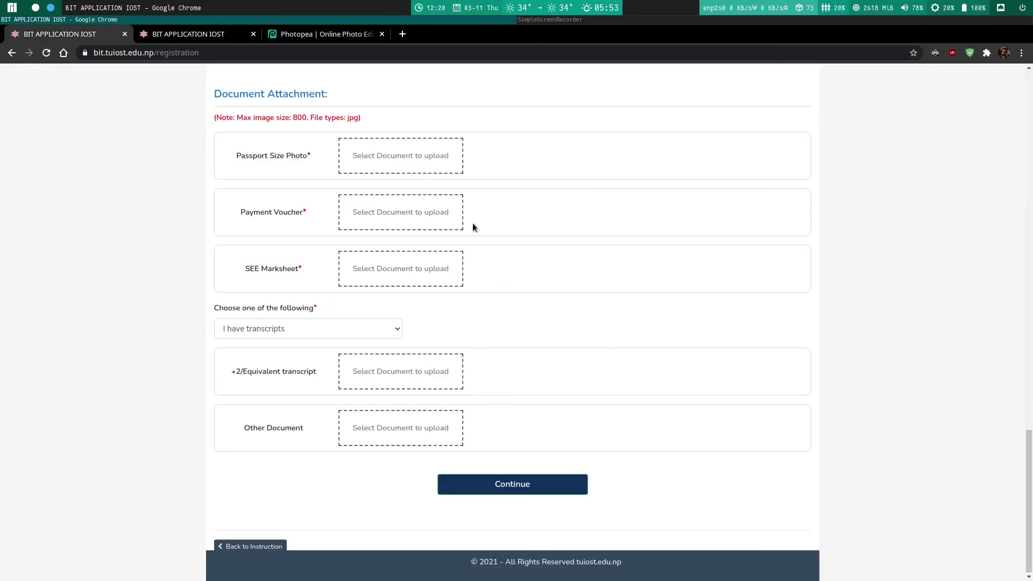
Step: Attach the passport-size photo and voucher-sample.jpg as the Payment Voucher
click(389, 159)
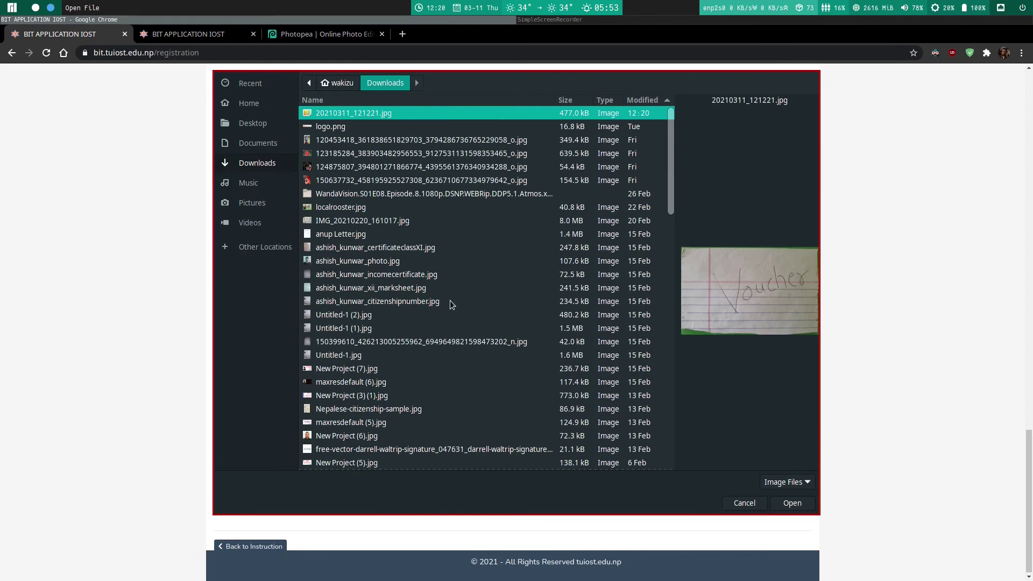
click(385, 436)
click(792, 503)
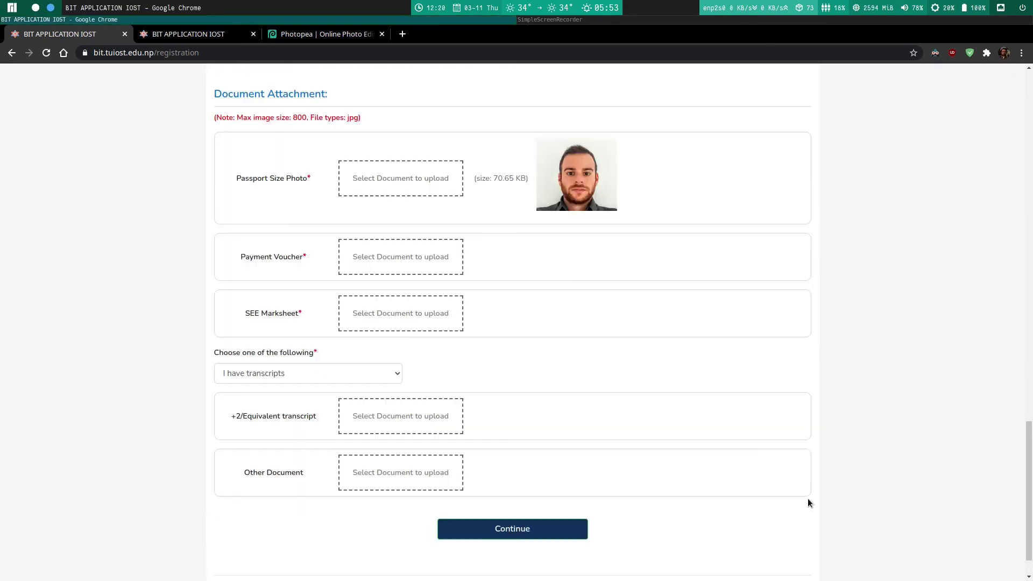
click(414, 260)
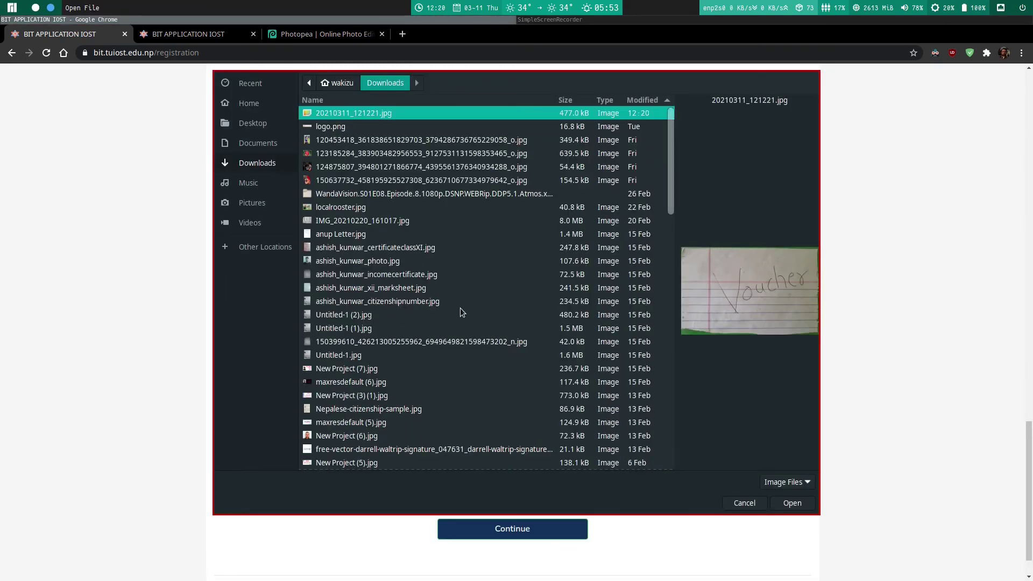
scroll(460, 310, down, 3)
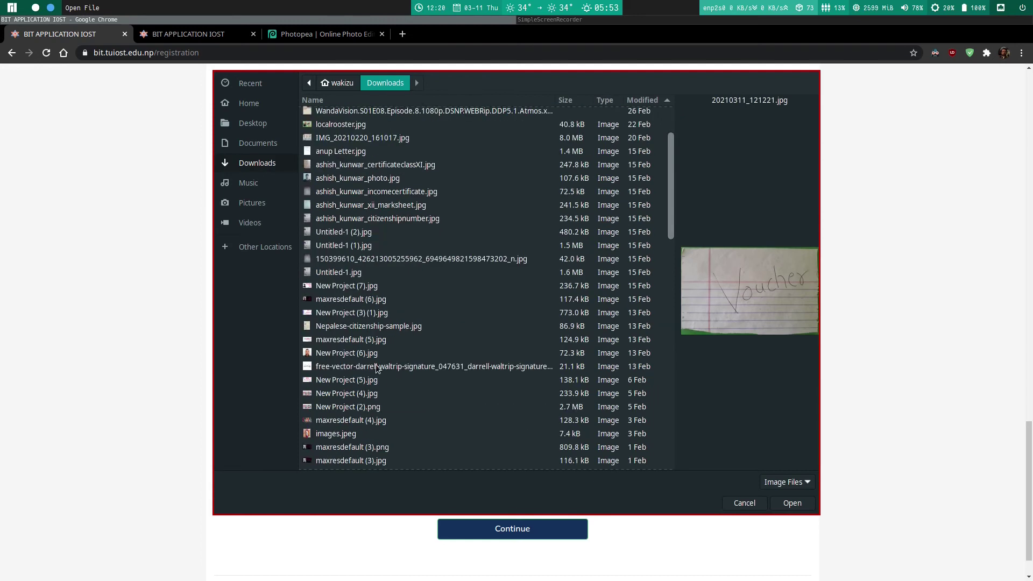
scroll(378, 369, down, 3)
scroll(378, 368, down, 4)
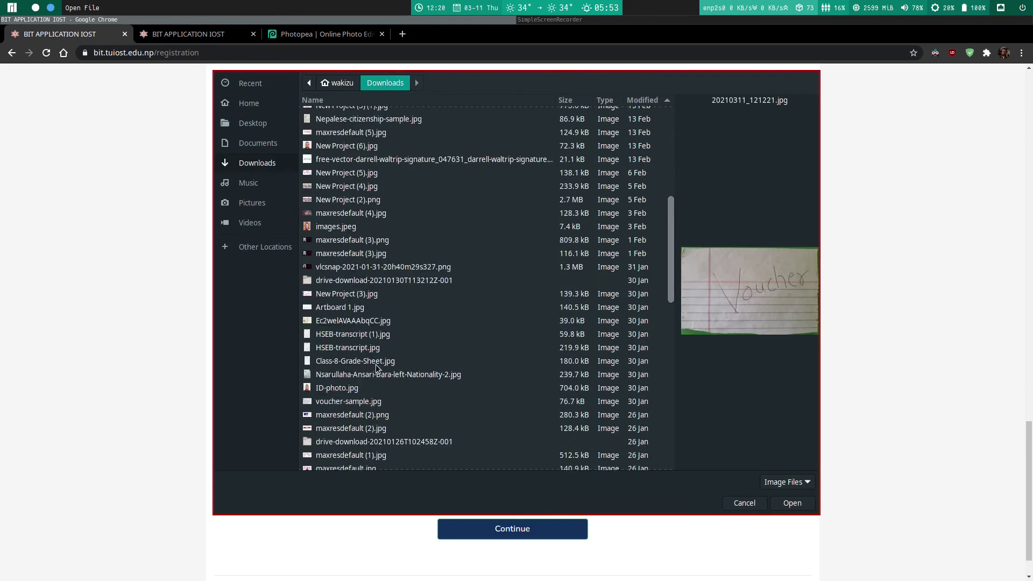
click(349, 402)
click(785, 502)
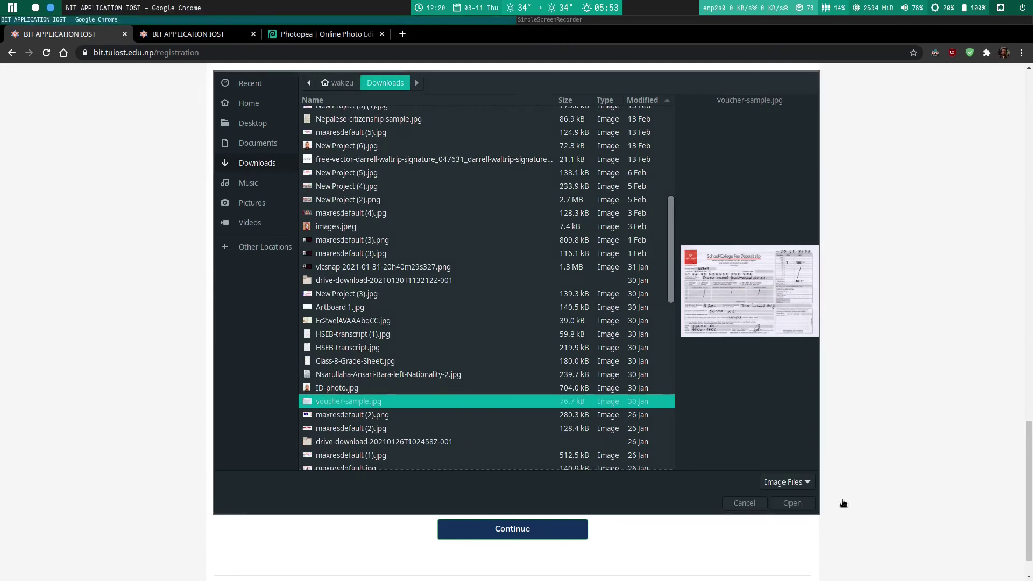
Step: Attach Class-8-Grade-Sheet.jpg as the SEE Marksheet
click(436, 355)
scroll(447, 345, down, 1)
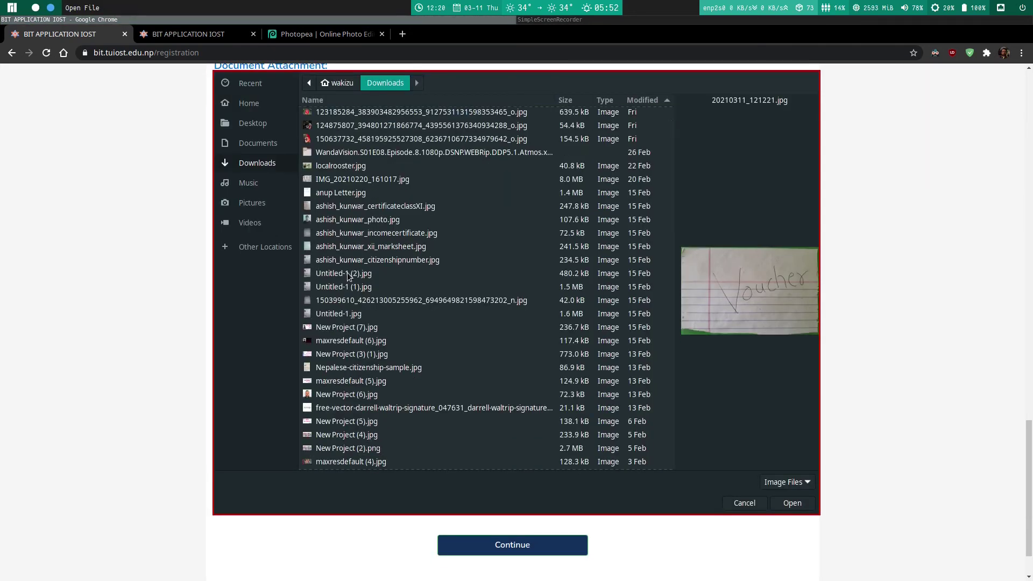
scroll(360, 337, down, 7)
click(367, 372)
double_click(367, 371)
click(422, 372)
scroll(410, 393, down, 10)
scroll(408, 397, down, 3)
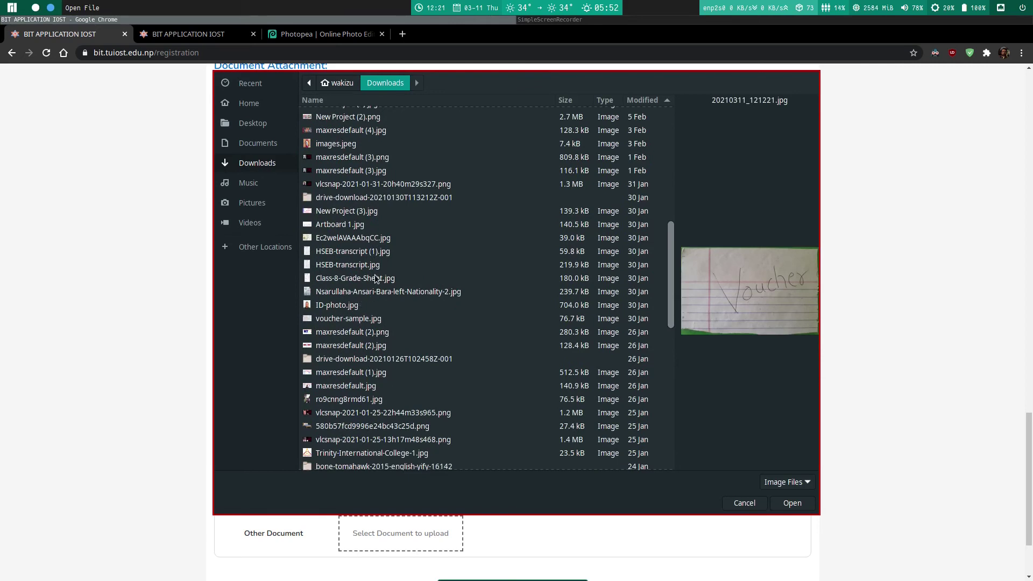
double_click(376, 278)
Step: Set the qualification document choice to 'I have marksheets'
scroll(385, 386, down, 4)
click(290, 323)
click(293, 353)
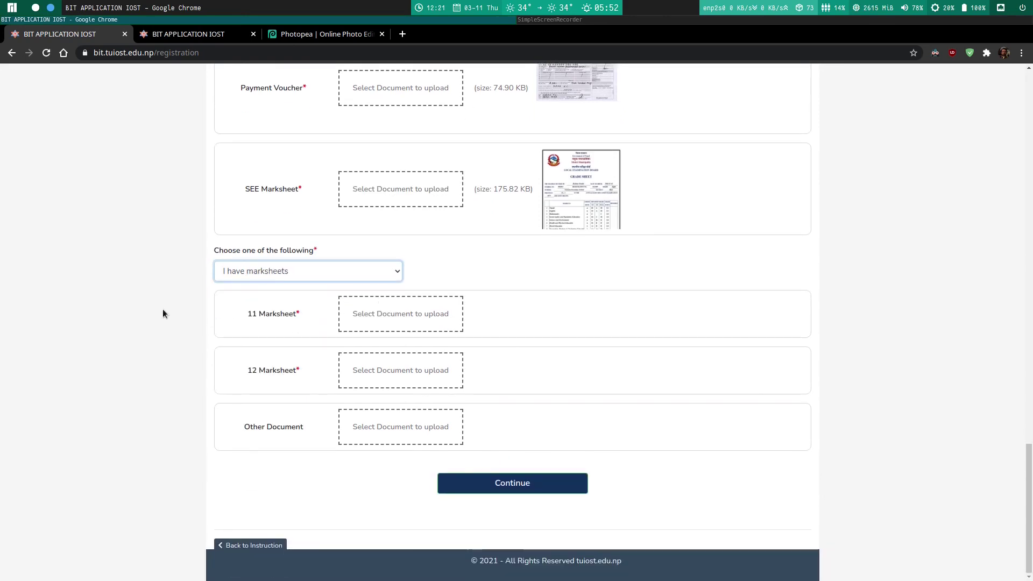
Step: Choose 'I have transcripts' and attach HSEB-transcript.jpg as the +2/Equivalent transcript
click(301, 273)
click(290, 287)
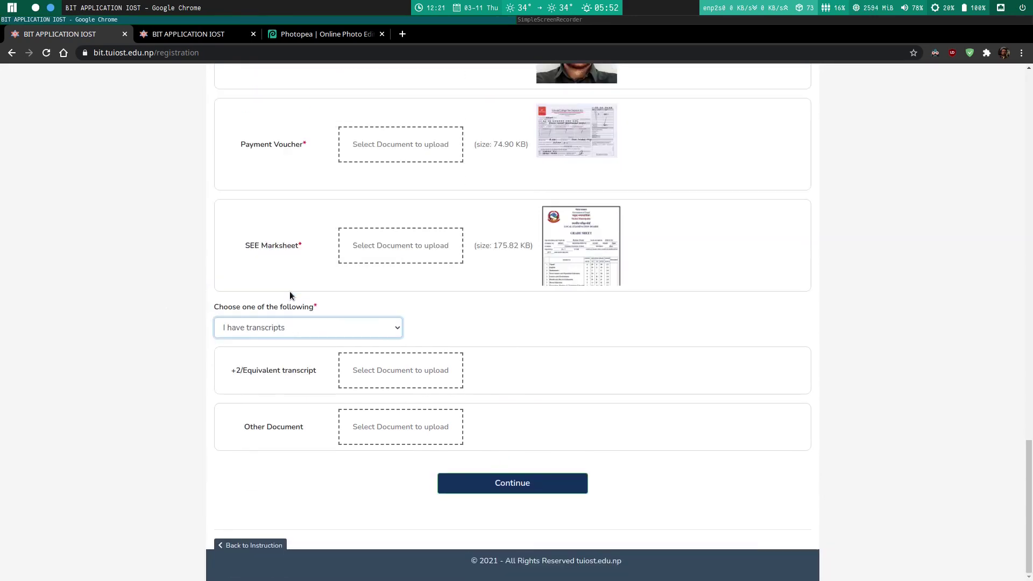
click(299, 325)
click(288, 366)
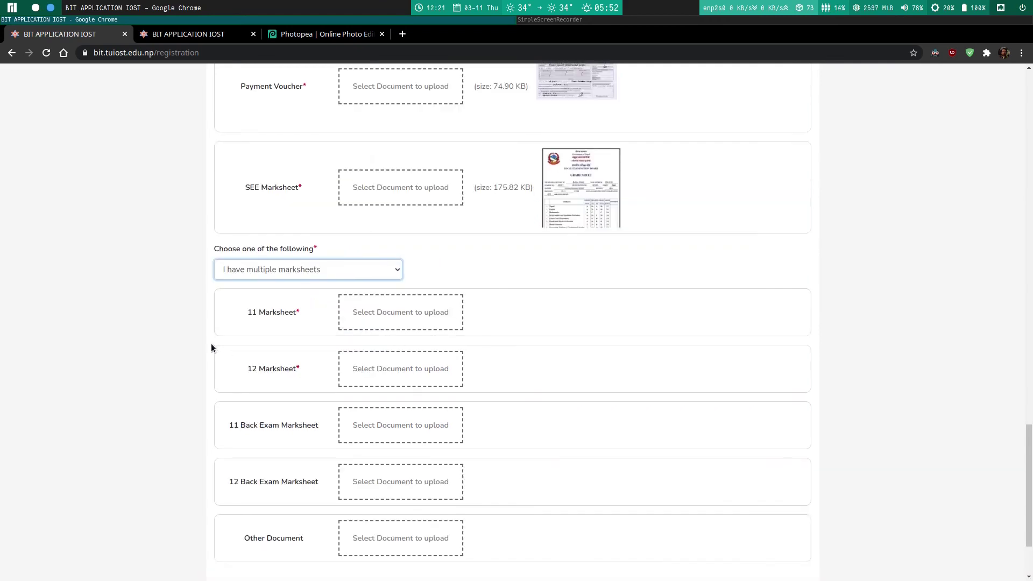
scroll(212, 344, down, 3)
click(344, 186)
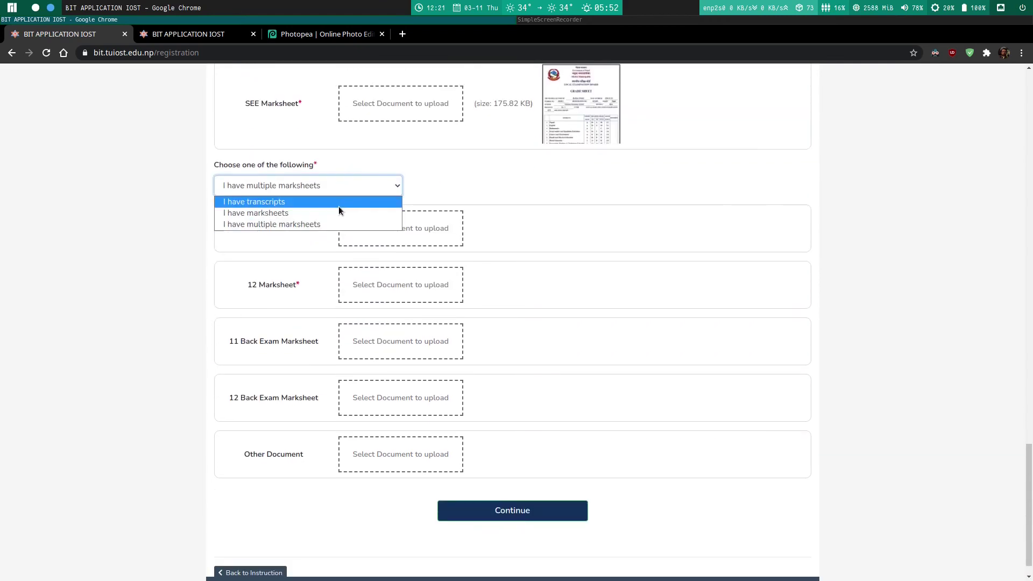
click(325, 201)
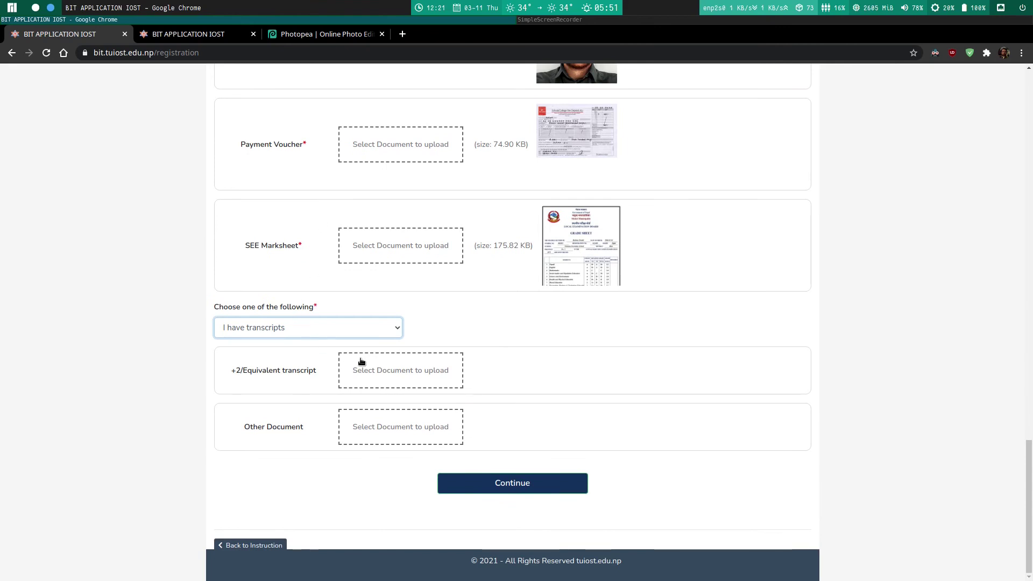
click(361, 362)
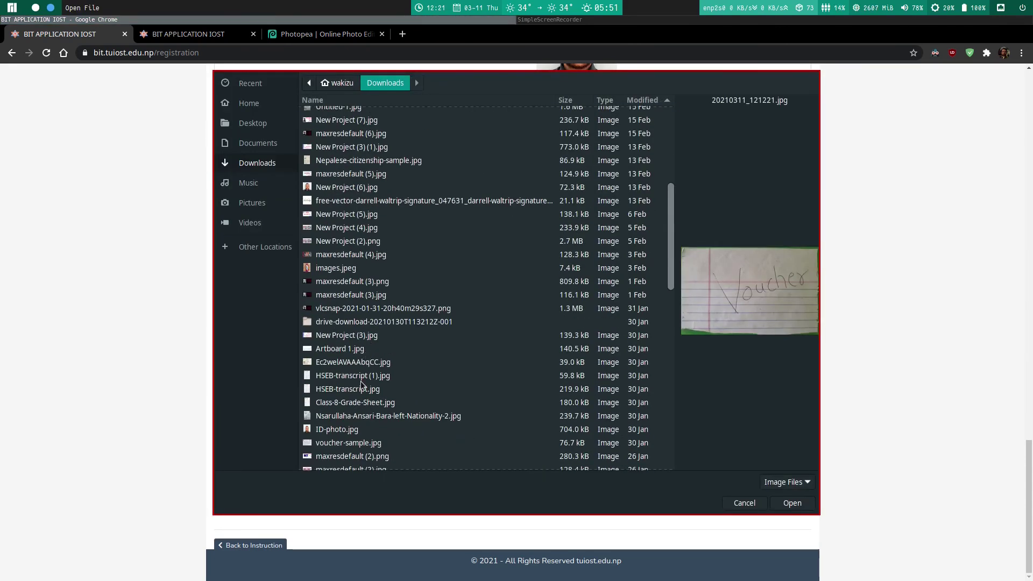
double_click(360, 390)
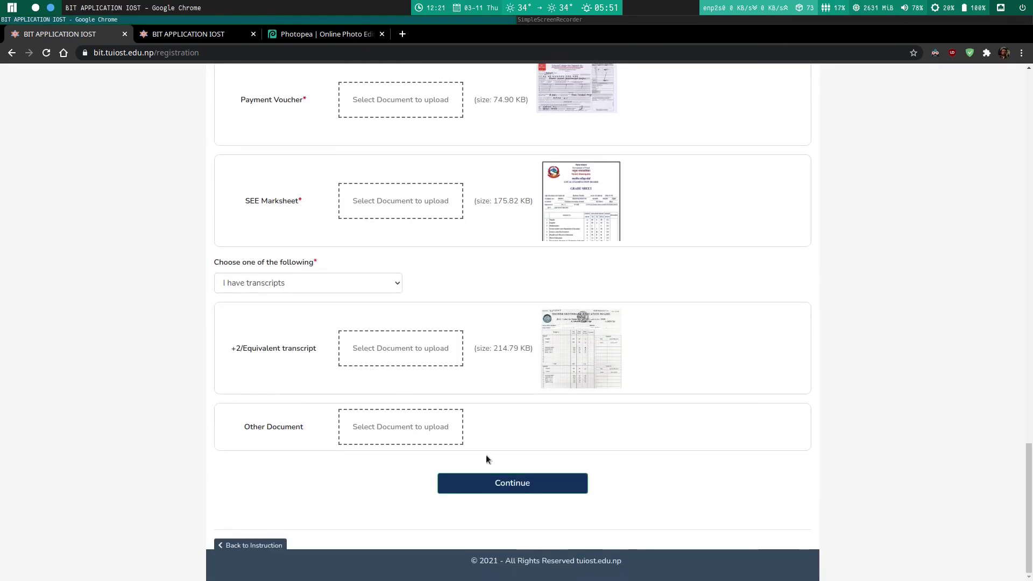
Step: Add the missing digit to the father's mobile number and continue to the confirmation page
scroll(486, 459, up, 4)
scroll(538, 478, down, 4)
click(540, 482)
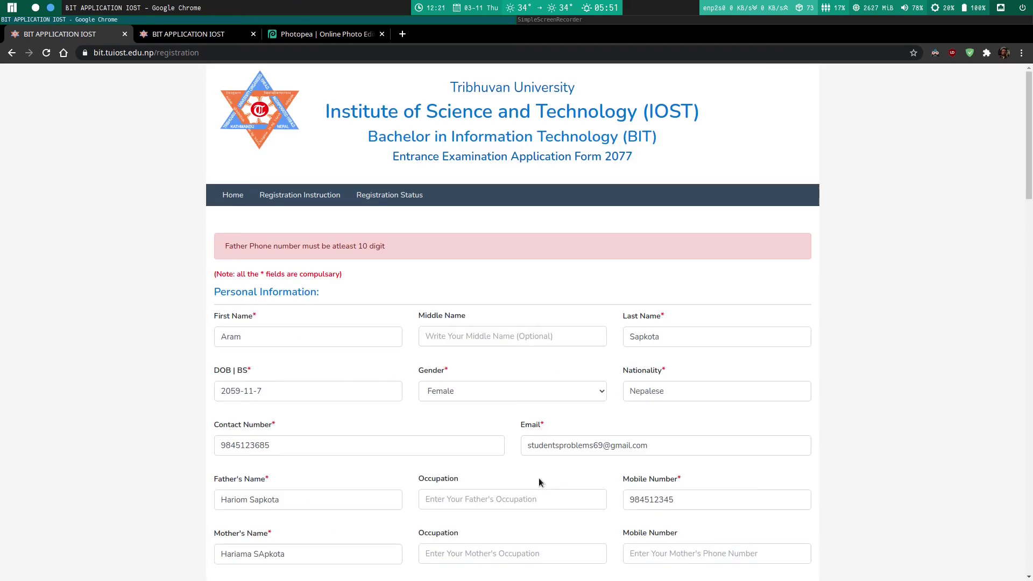
scroll(511, 442, down, 4)
click(656, 272)
text(1)
scroll(1010, 530, down, 20)
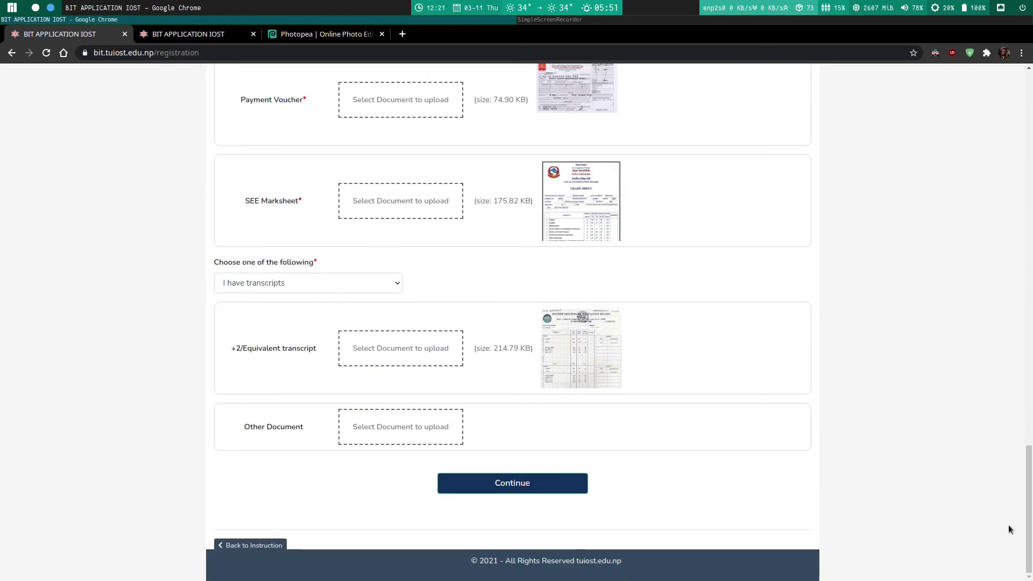
click(493, 492)
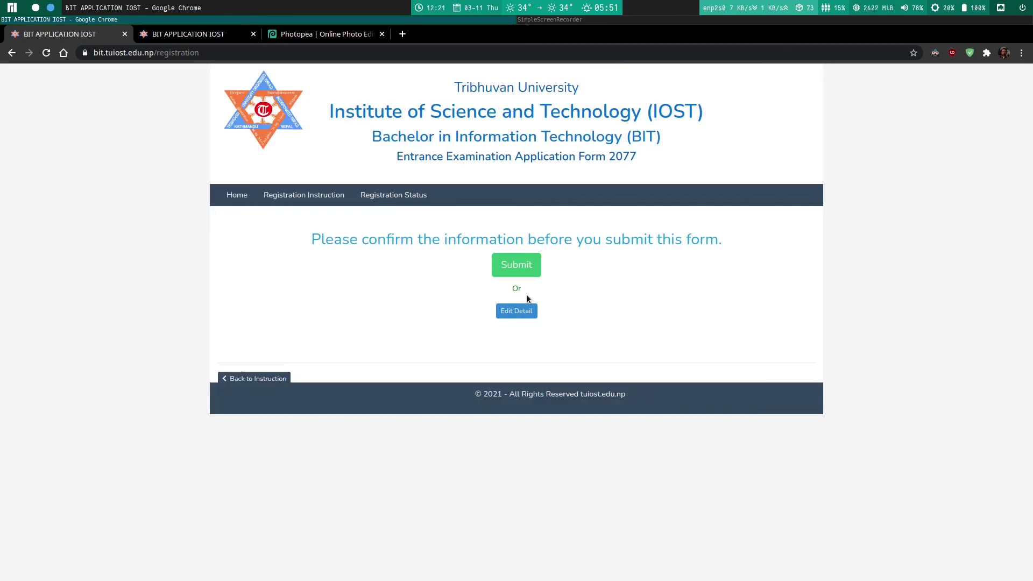
Step: Submit the application, download the registration confirmation PDF, then go back to the BIT home page
click(517, 265)
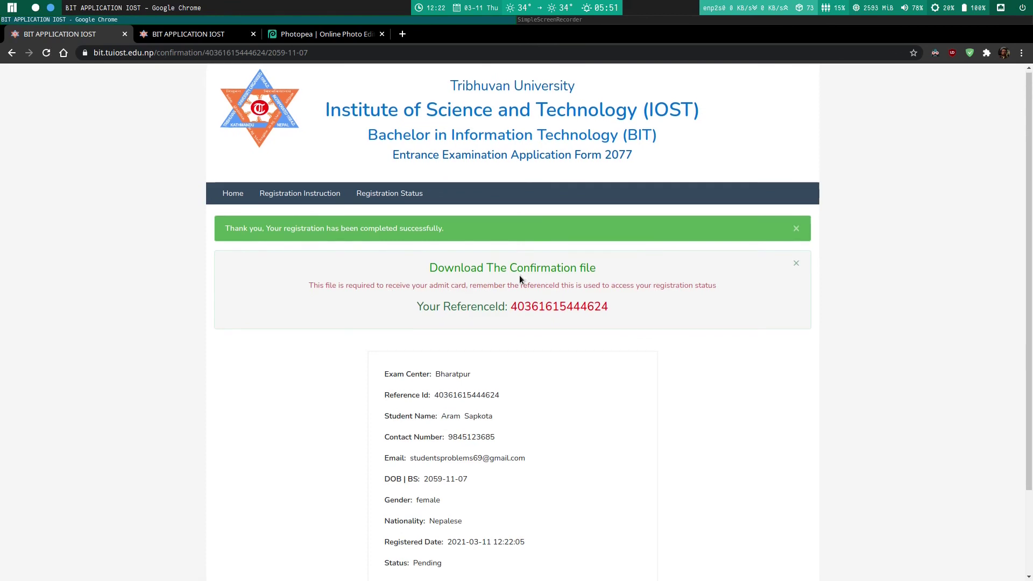
scroll(519, 276, down, 3)
scroll(520, 279, down, 1)
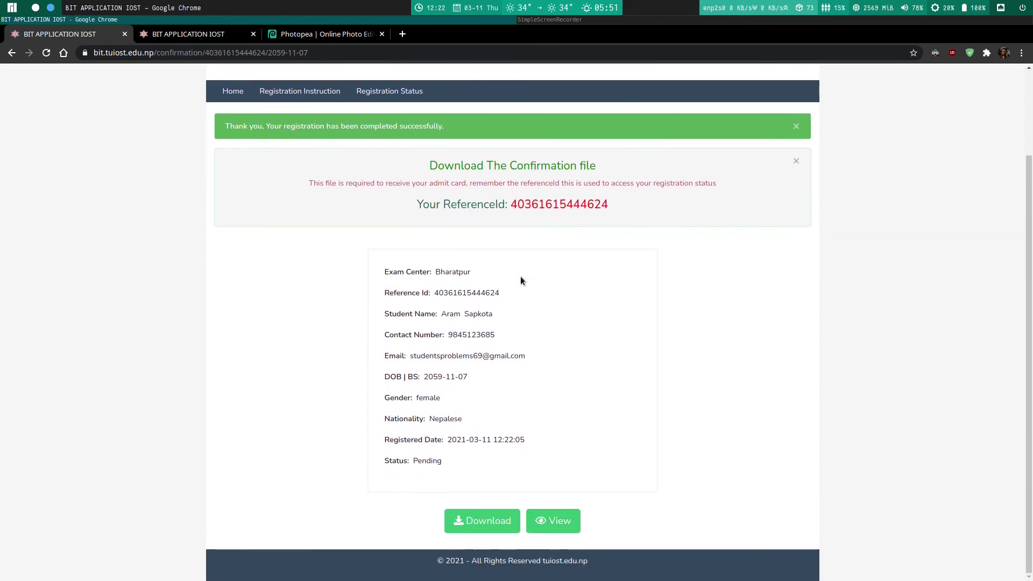
click(480, 519)
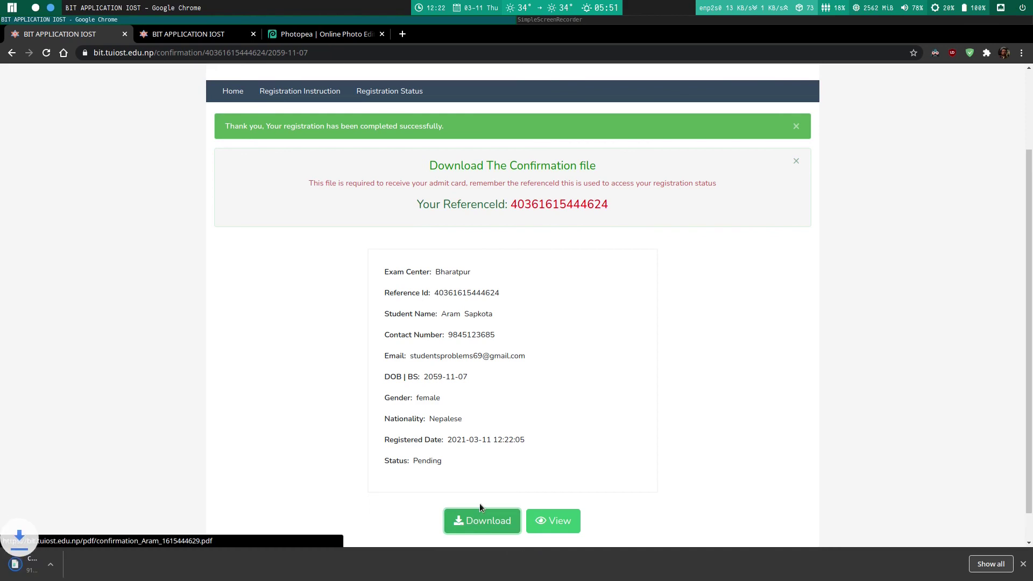
scroll(232, 368, up, 4)
click(233, 195)
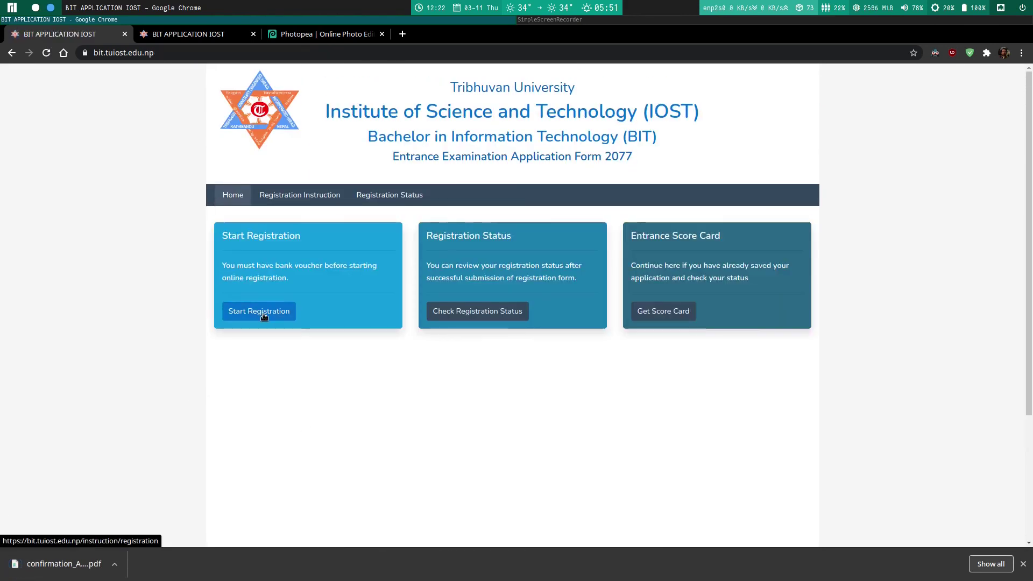
Step: Open the Registration Status lookup page and select its ReferenceId and date of birth fields
scroll(352, 314, down, 3)
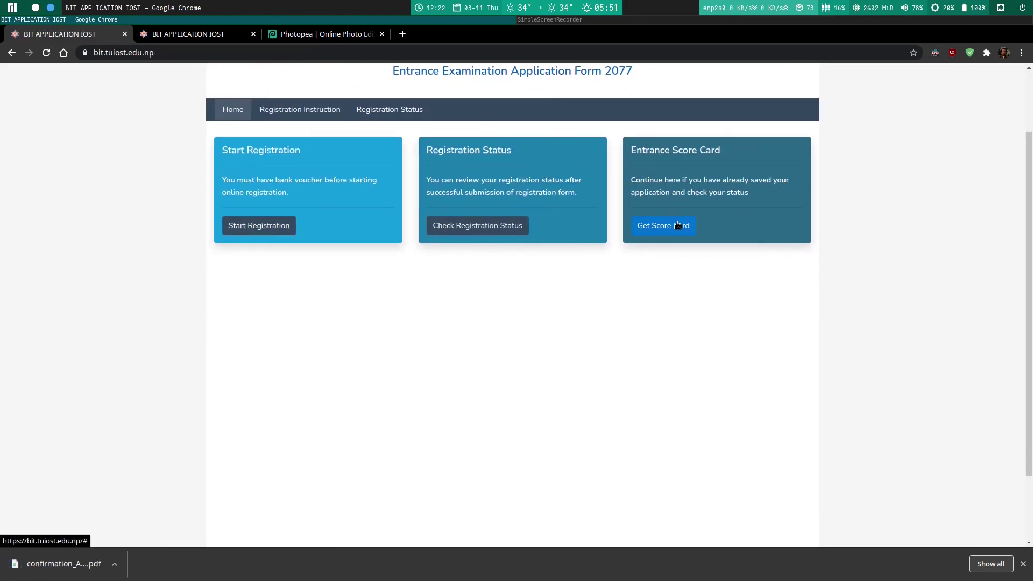
click(488, 225)
scroll(344, 261, down, 1)
click(477, 254)
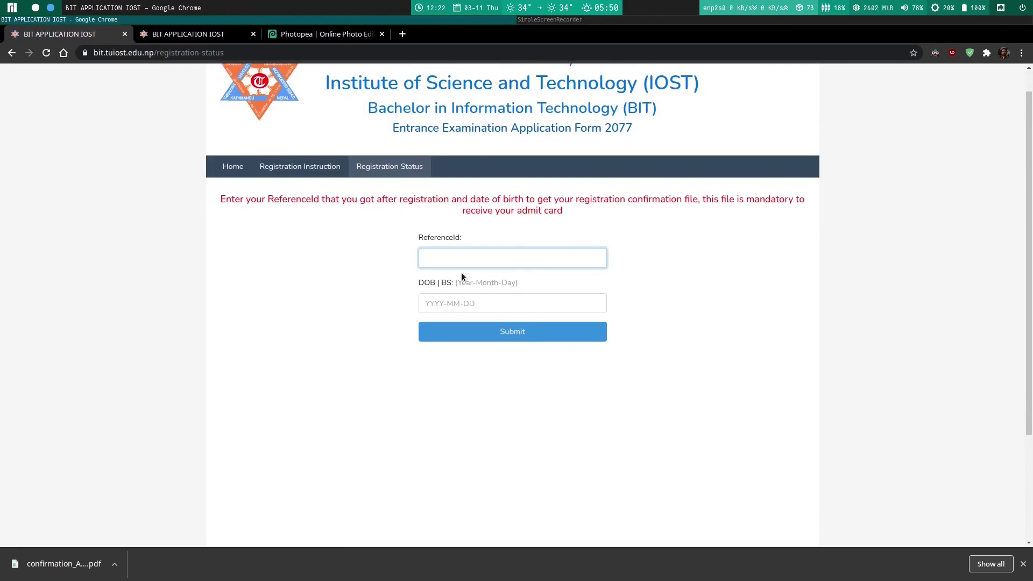
click(460, 297)
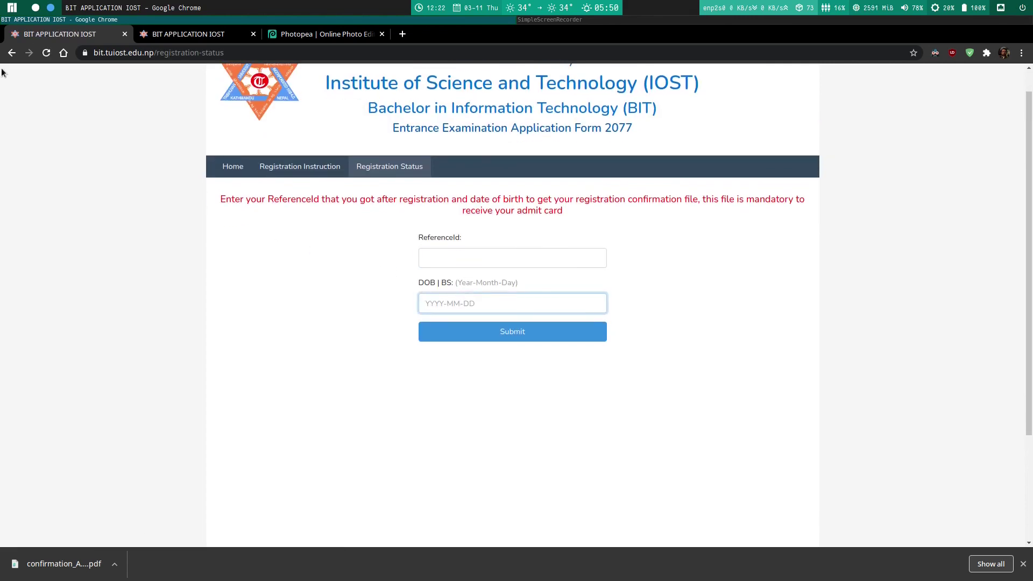
Step: Go back to the home page, try the entrance score card, and close the downloads bar
click(13, 53)
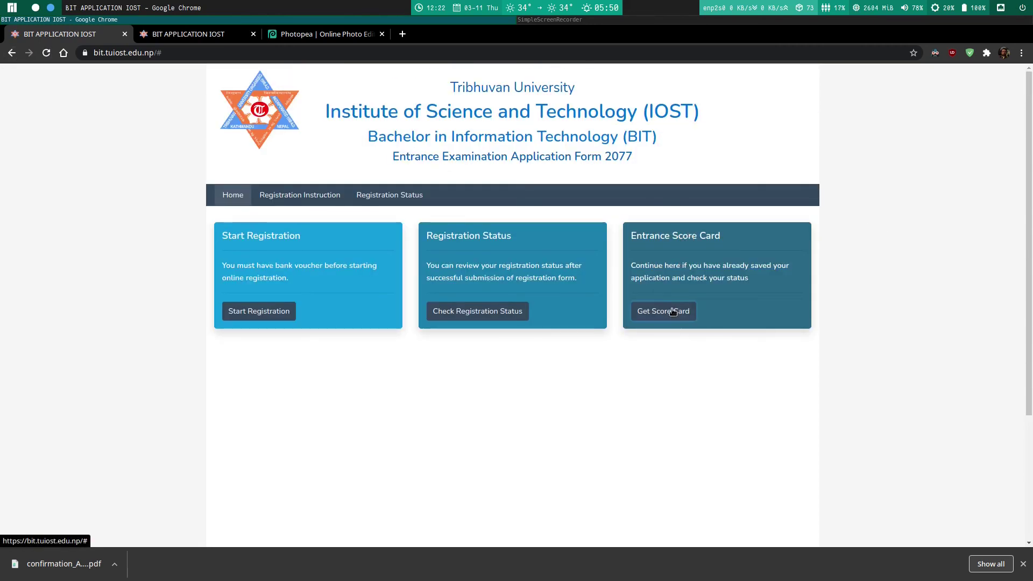
click(673, 312)
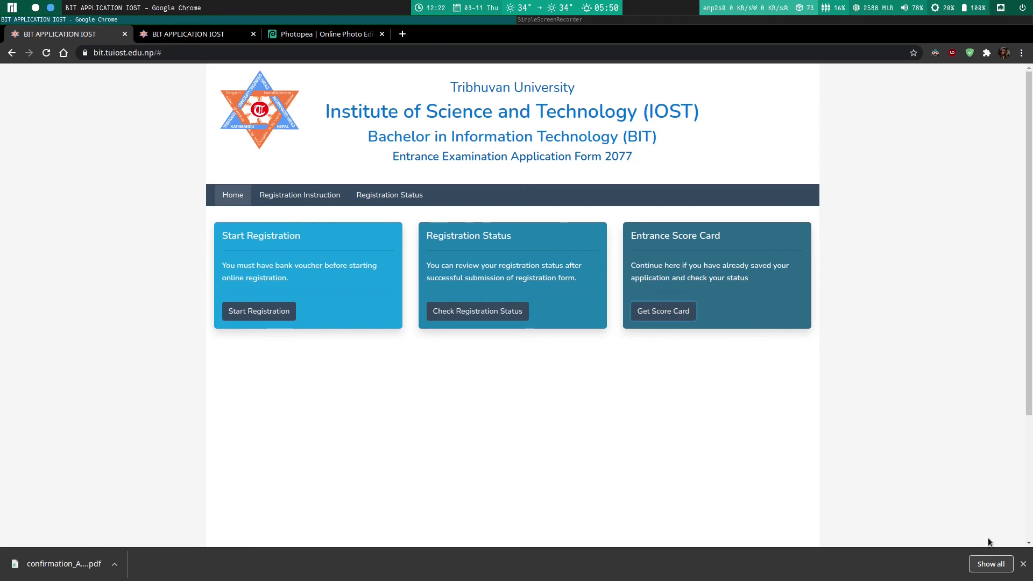
click(1023, 564)
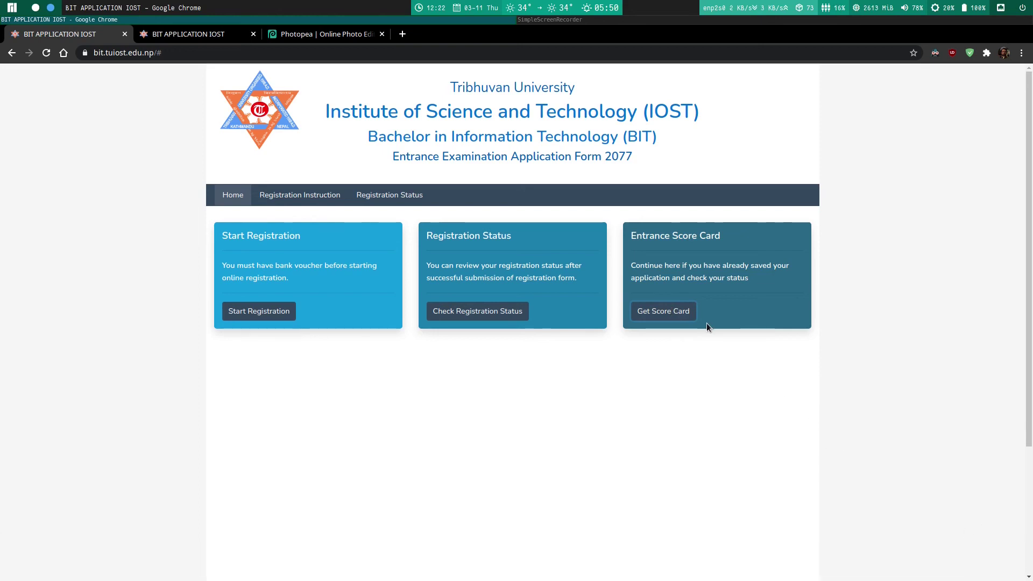